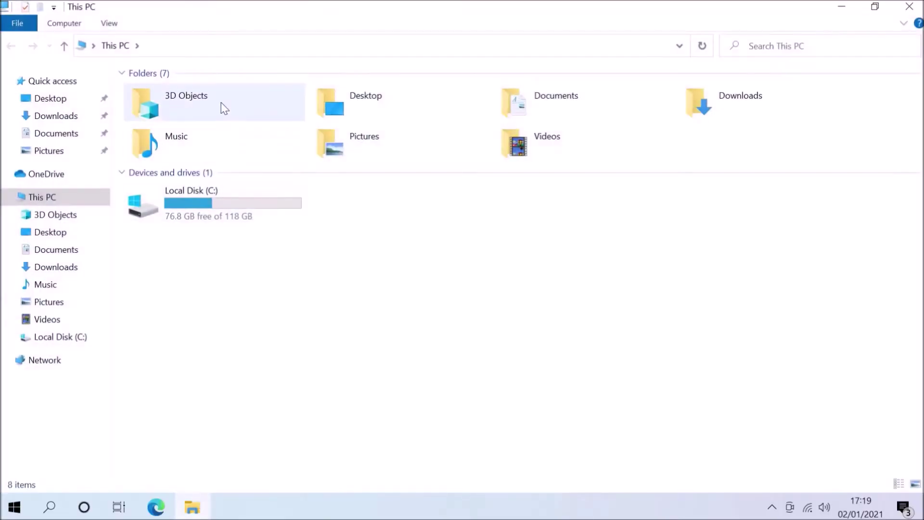
- Browse from Local Disk (C:) through Users into the user's profile folder
double_click(223, 200)
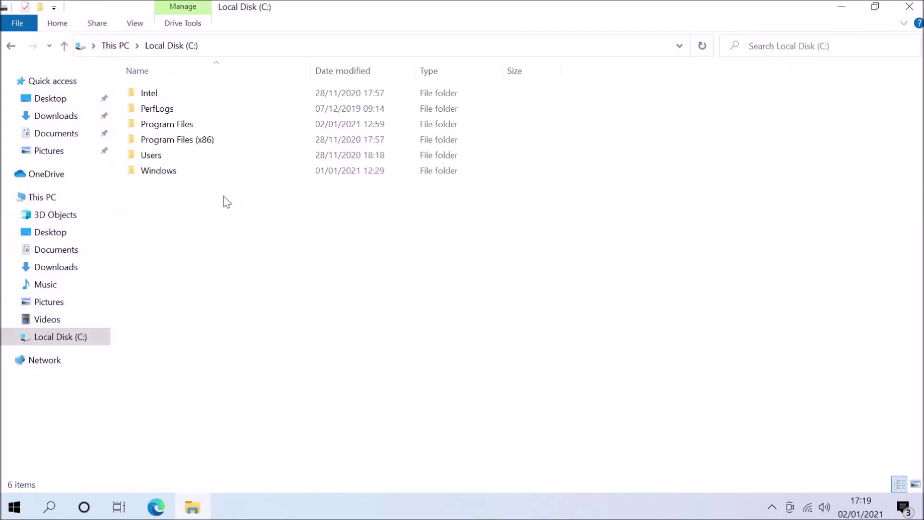
double_click(236, 160)
double_click(240, 97)
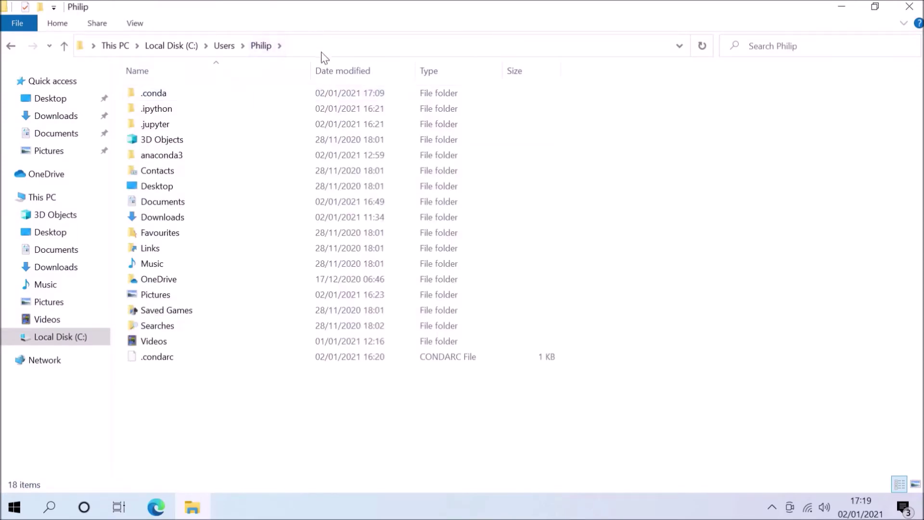
- Copy the profile folder's full path from the address bar, then return to This PC
left_click(235, 44)
left_click_drag(180, 45, 67, 45)
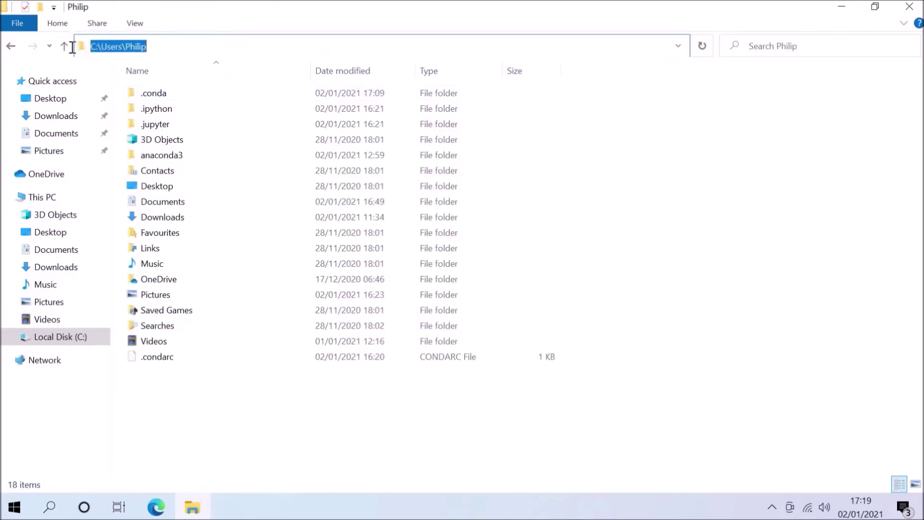
right_click(273, 45)
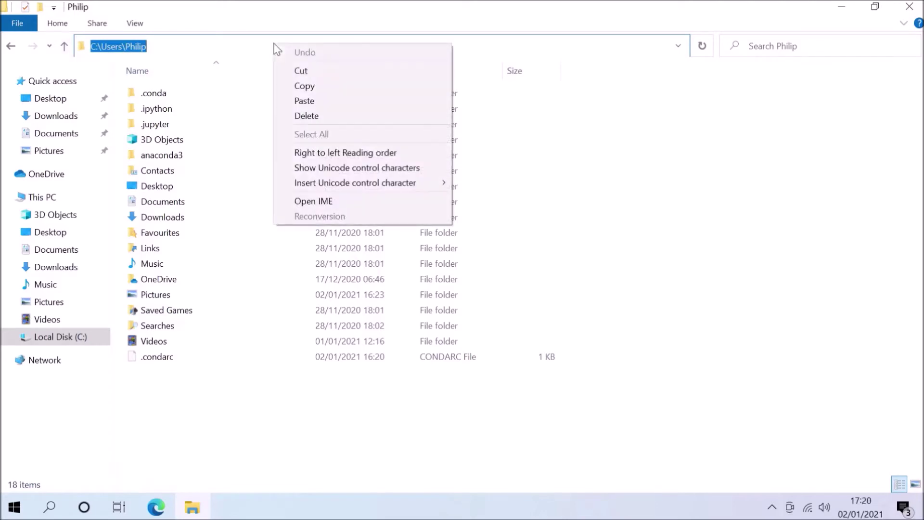
left_click(325, 90)
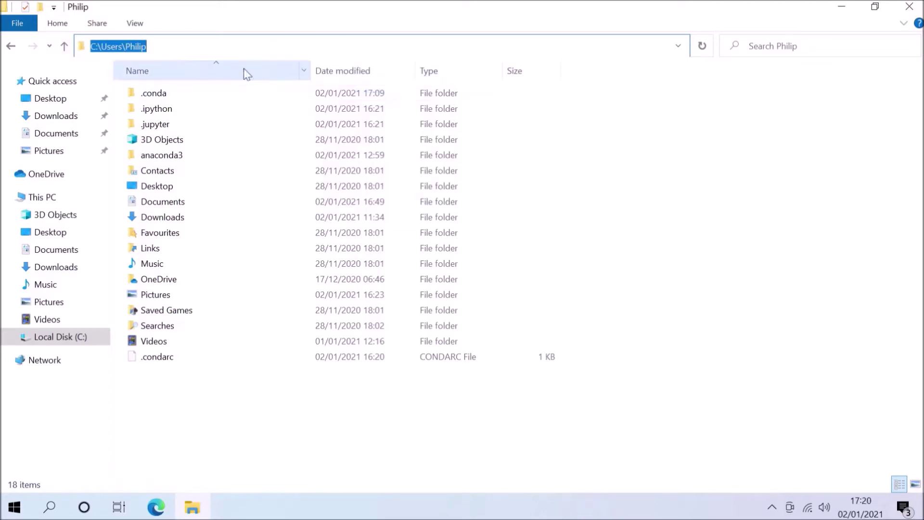
left_click(200, 41)
left_click_drag(200, 41, 24, 46)
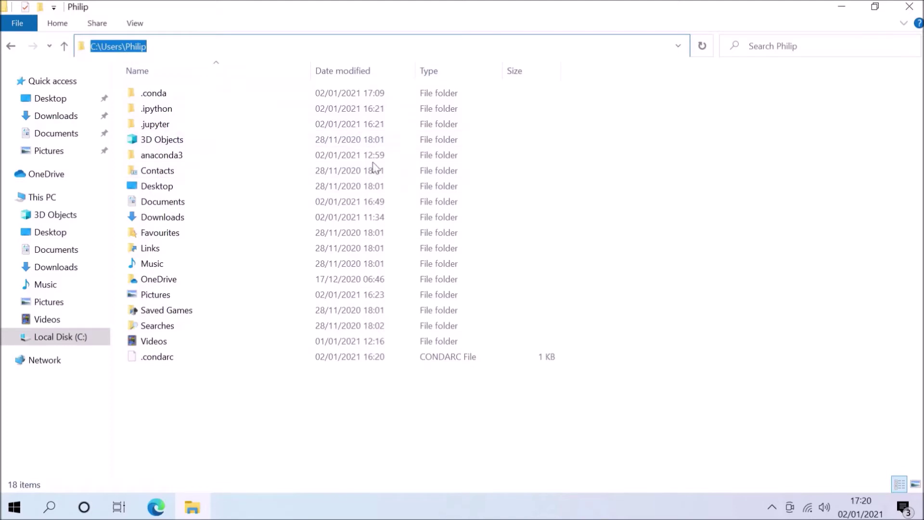
left_click(62, 195)
- Enter %UserProfile% in the address bar to reopen the user profile folder
left_click(160, 41)
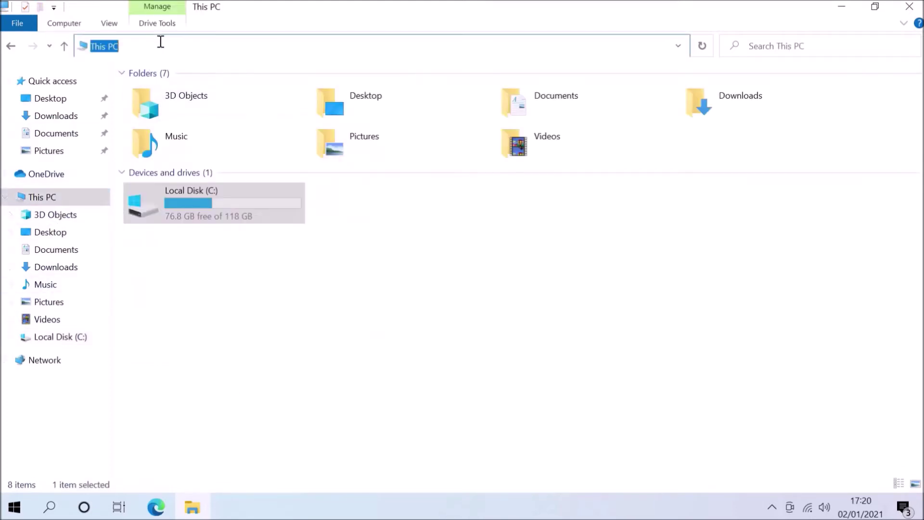
type("%")
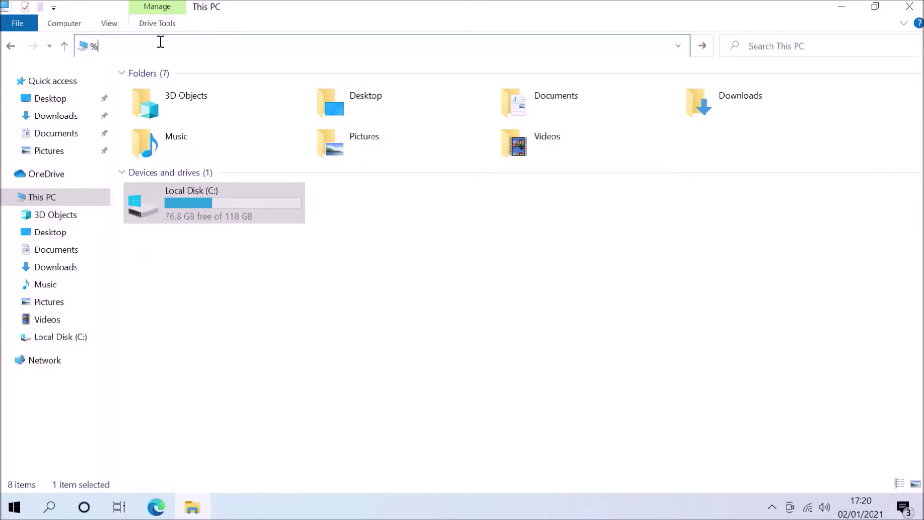
type("UserProfile%")
key("Return")
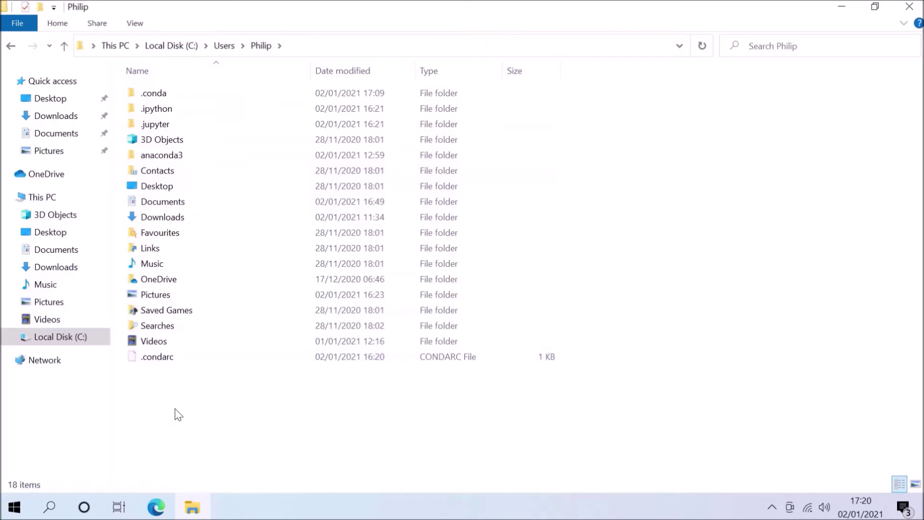
- Select the Desktop, Documents, Downloads, Music, Pictures and Videos folders together
left_click(199, 189)
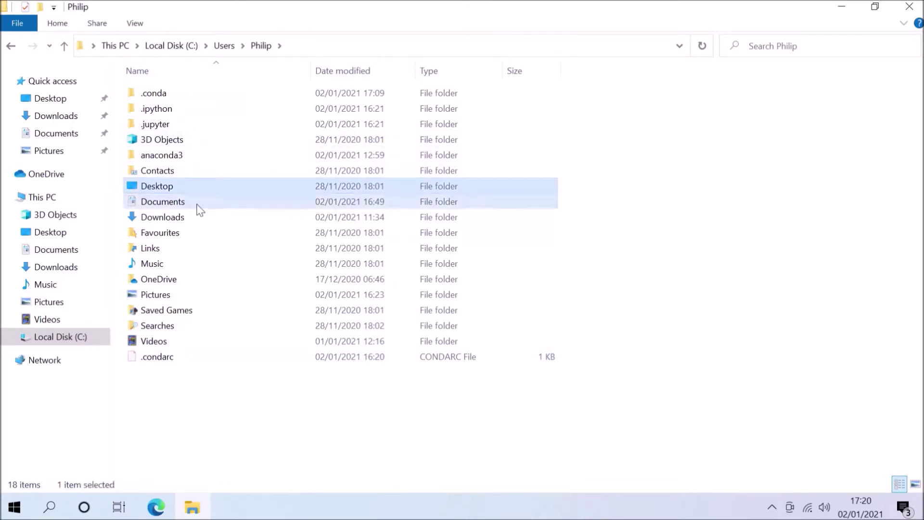
left_click(198, 202, "ctrl")
left_click(196, 215, "ctrl")
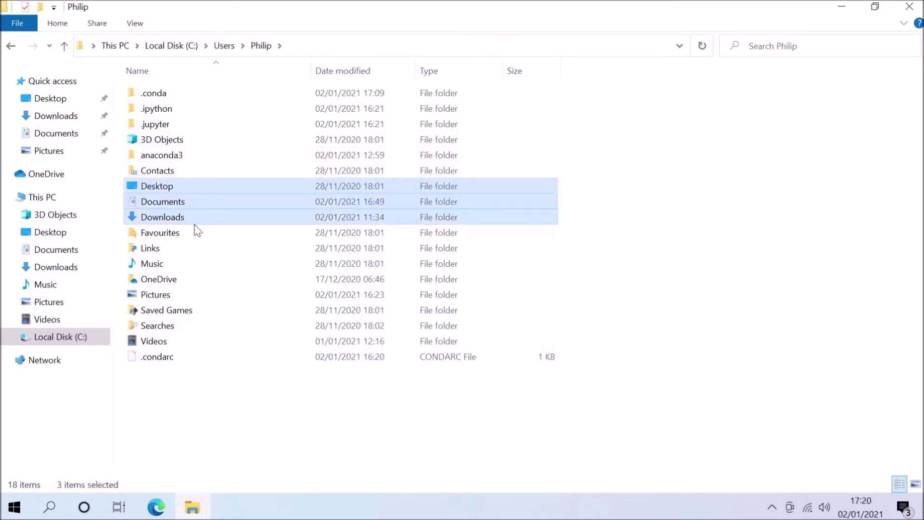
left_click(192, 265, "ctrl")
left_click(184, 295, "ctrl")
left_click(173, 340, "ctrl")
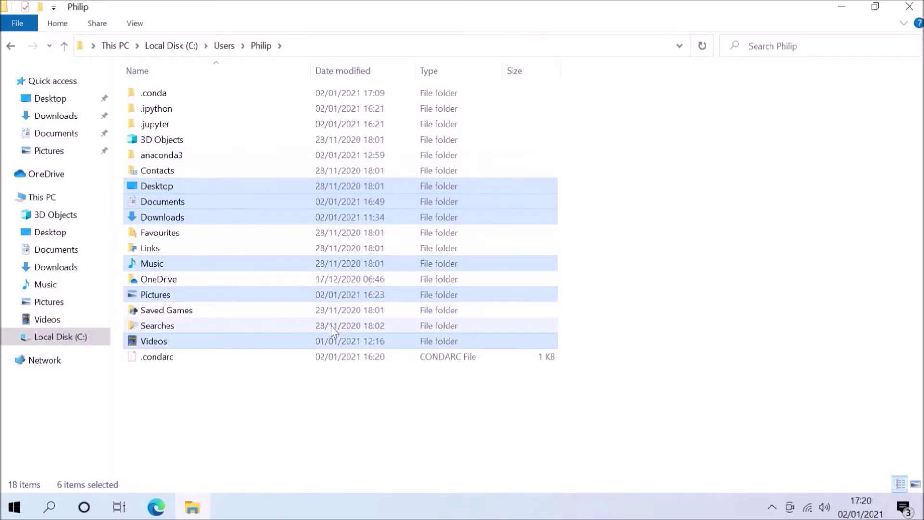
- Go to %UserProfile%\Documents, the folder holding Python Scripts and notebooks
left_click(328, 48)
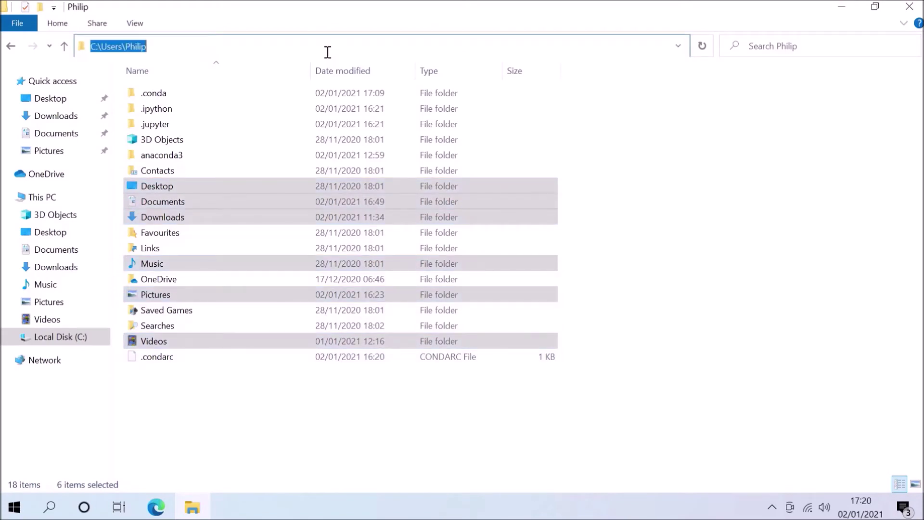
type("%")
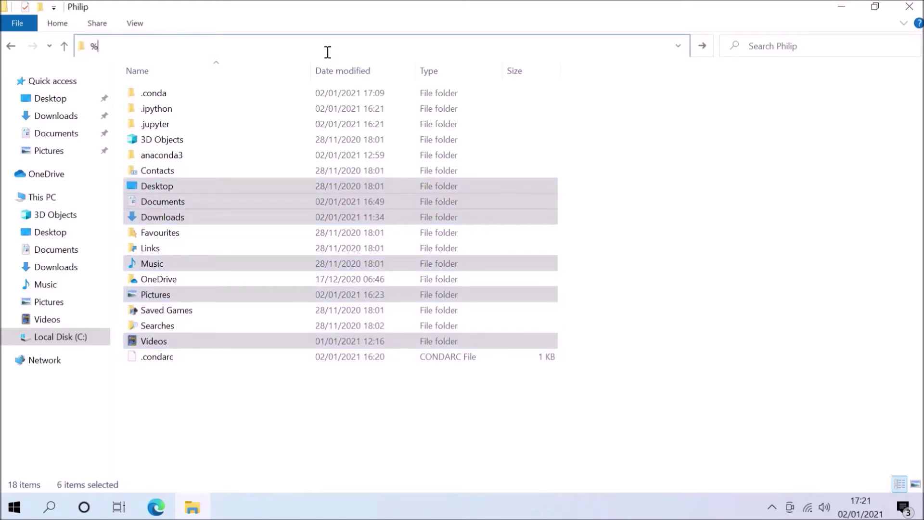
type("UserProfile%\\")
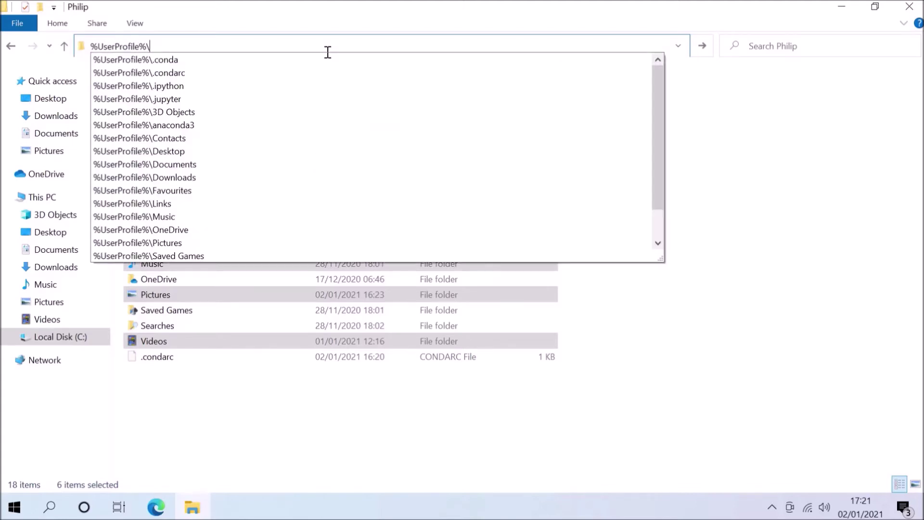
type("Documents")
key("Return")
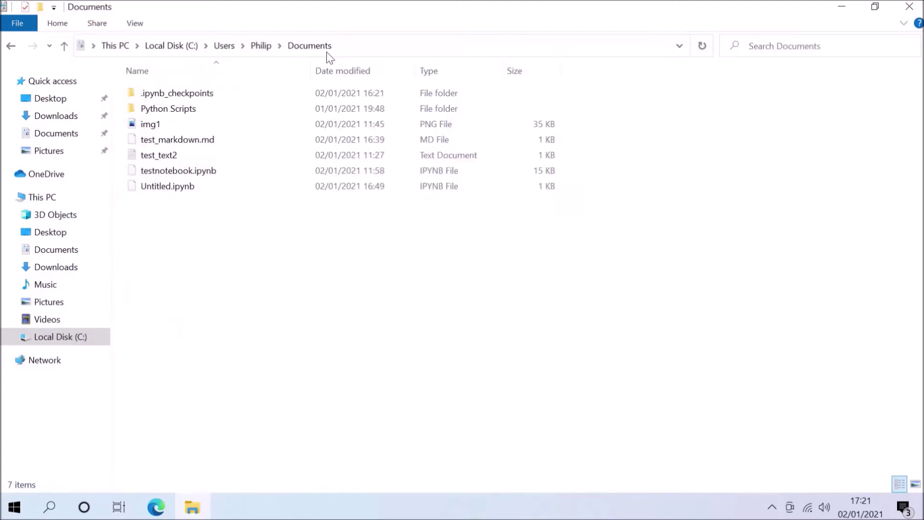
left_click(391, 55)
- Open %UserProfile%\Desktop and then %UserProfile%\Pictures from the address bar
type("%User")
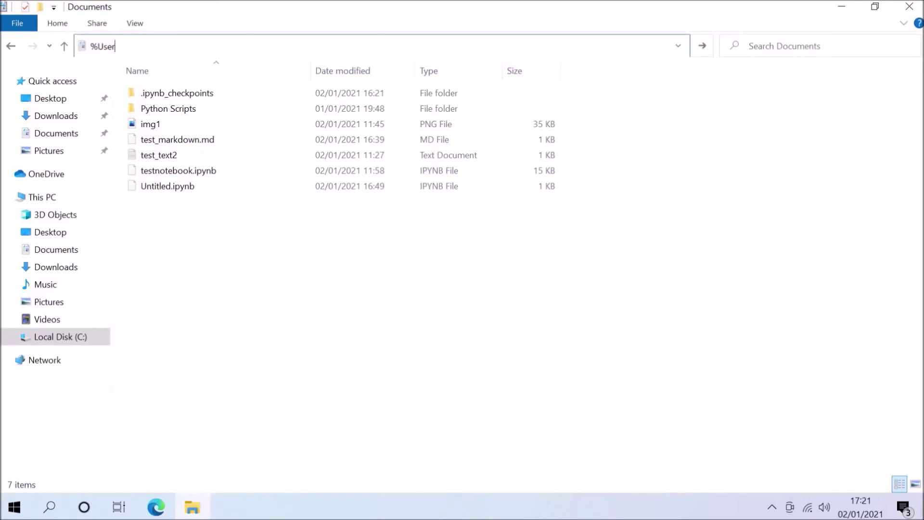
type("Profile%\\Desktop")
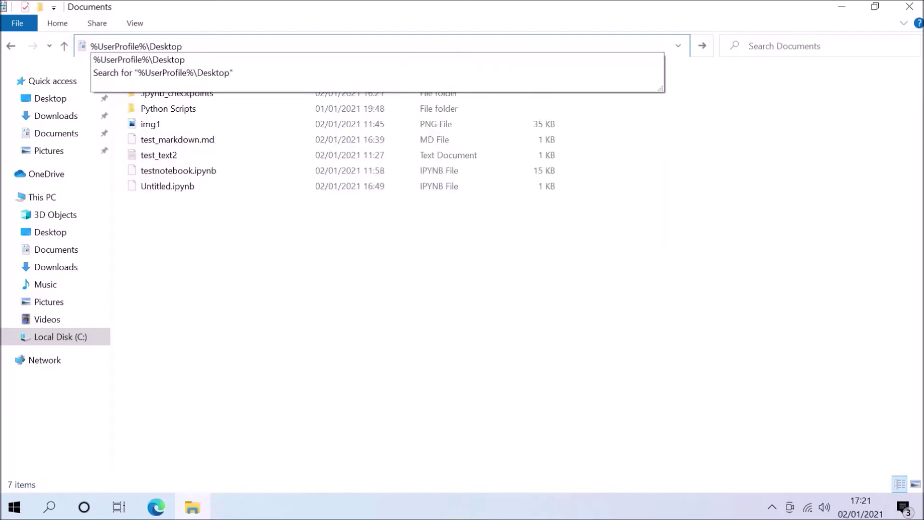
key("Return")
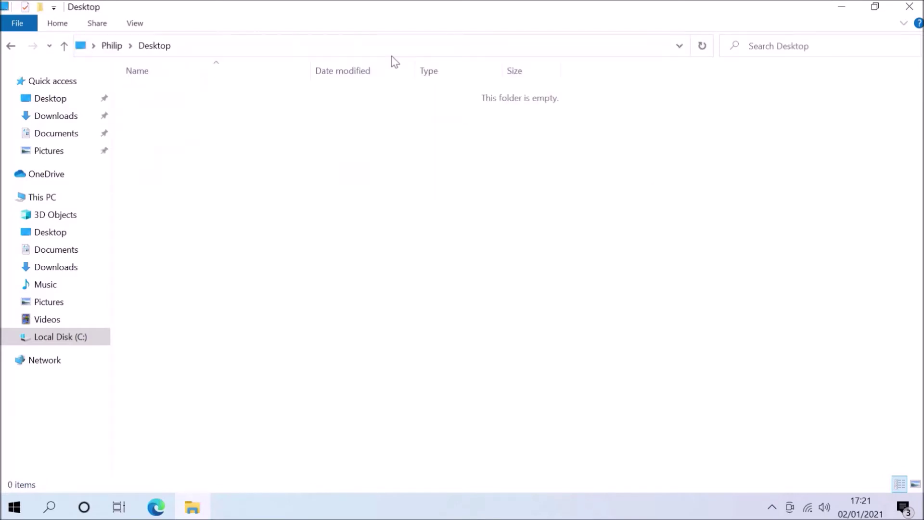
left_click(392, 55)
type("%U")
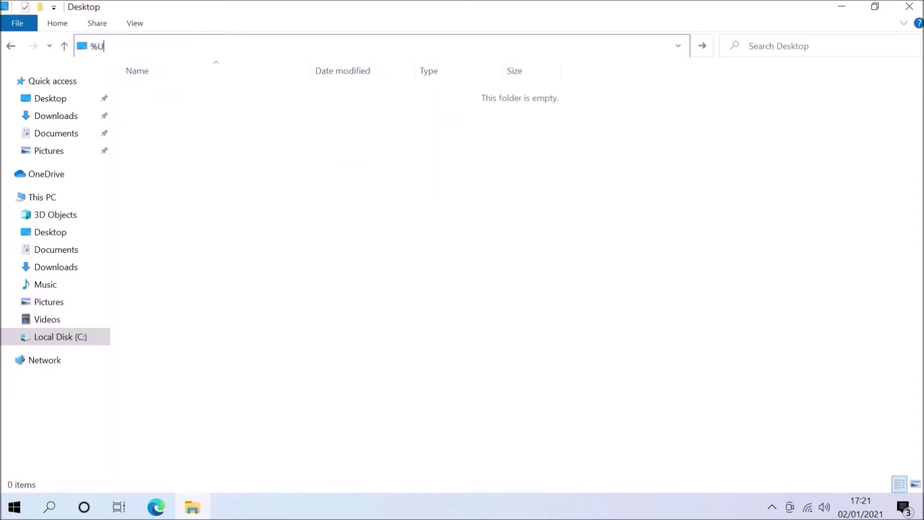
type("serProfile%\\Pictures")
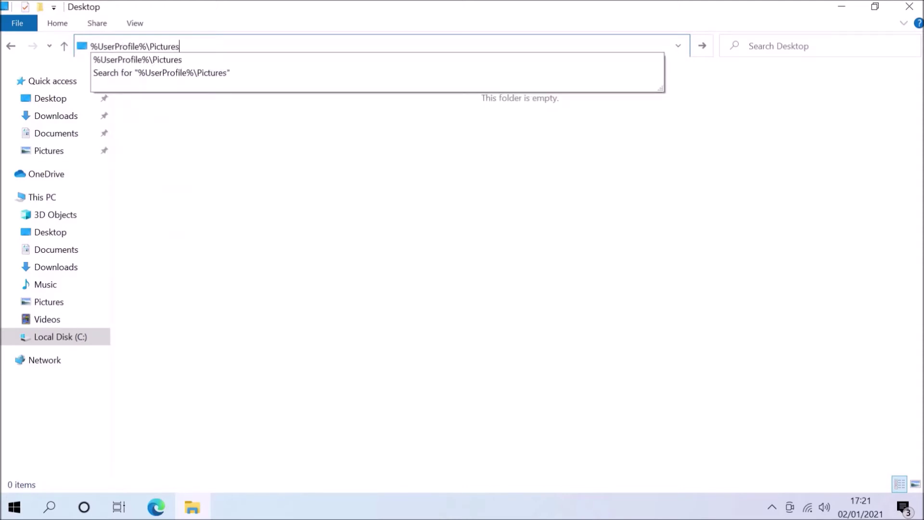
key("Return")
- Return to the profile folder via %UserProfile% and select the OneDrive folder
type("%UserProf")
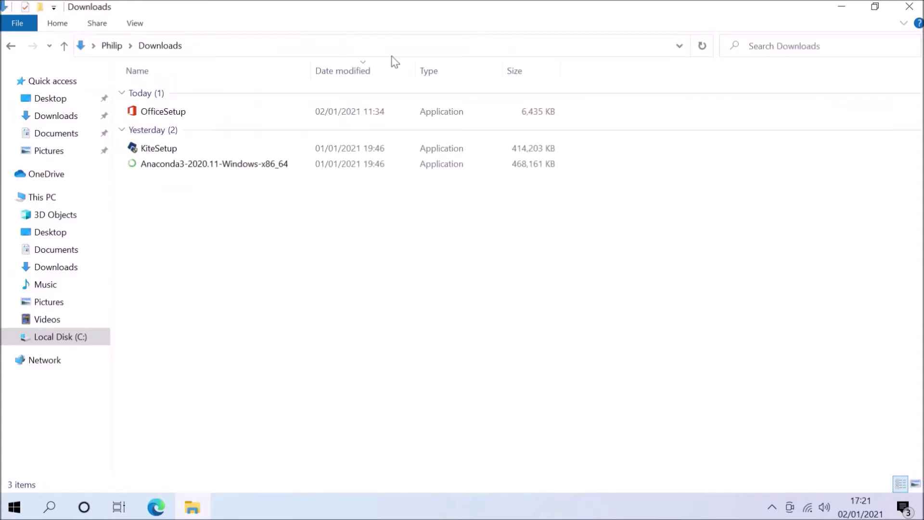
key("alt+Up")
left_click(12, 46)
key("alt+d")
type("%User")
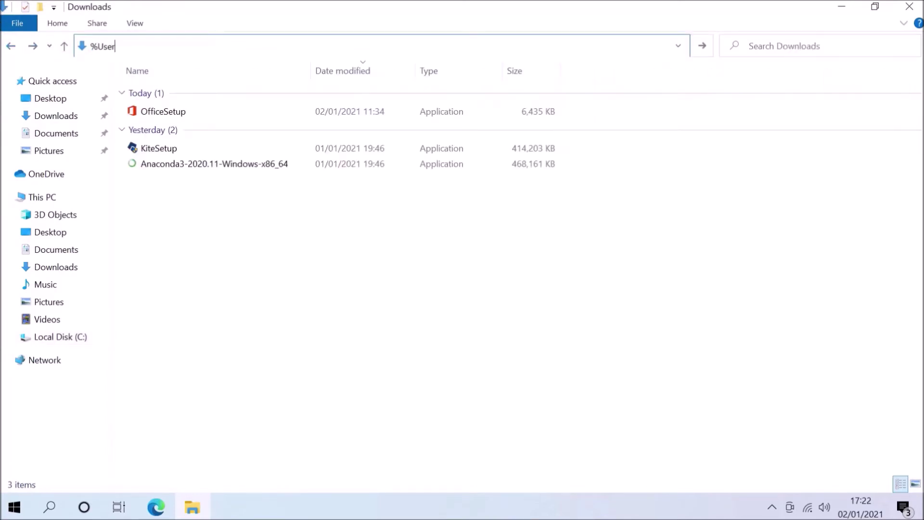
type("Profile%")
key("Return")
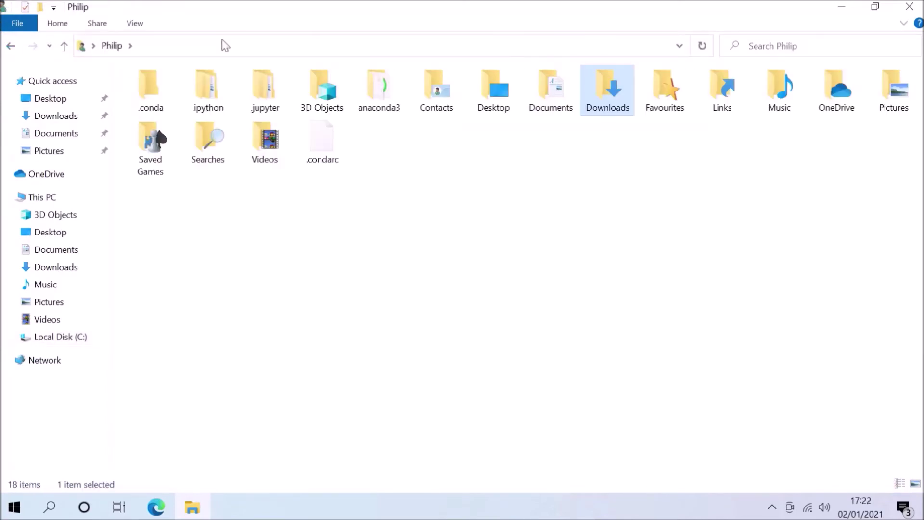
left_click(442, 143)
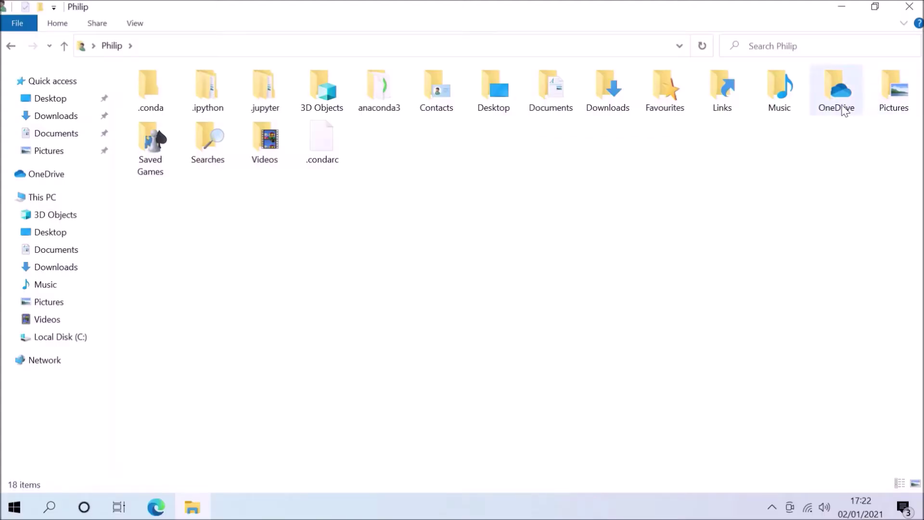
left_click(838, 106)
- Open the %OneDrive% folder and close the OneDrive setup prompt
left_click(279, 50)
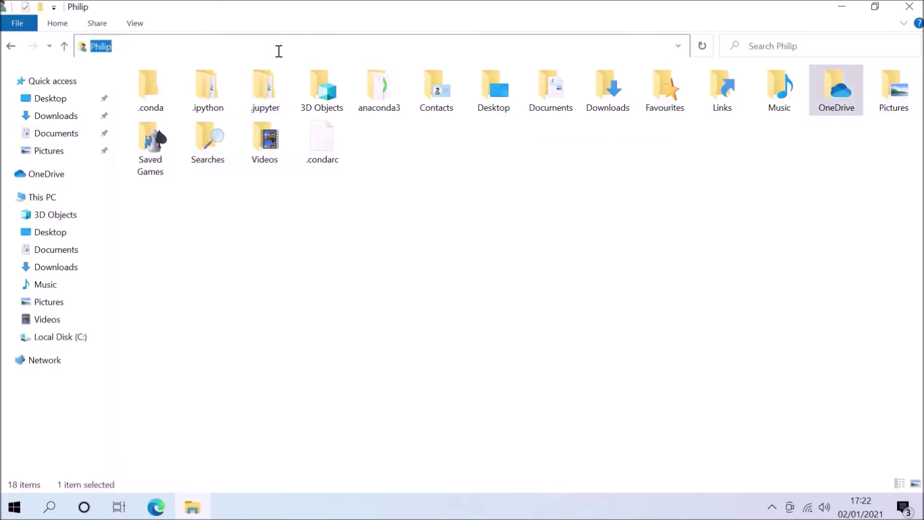
type("%OneDrive%")
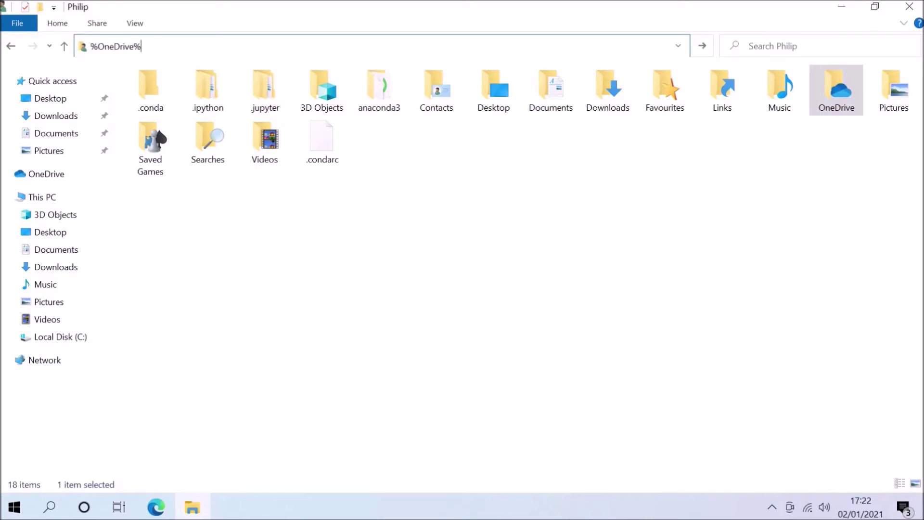
key("Return")
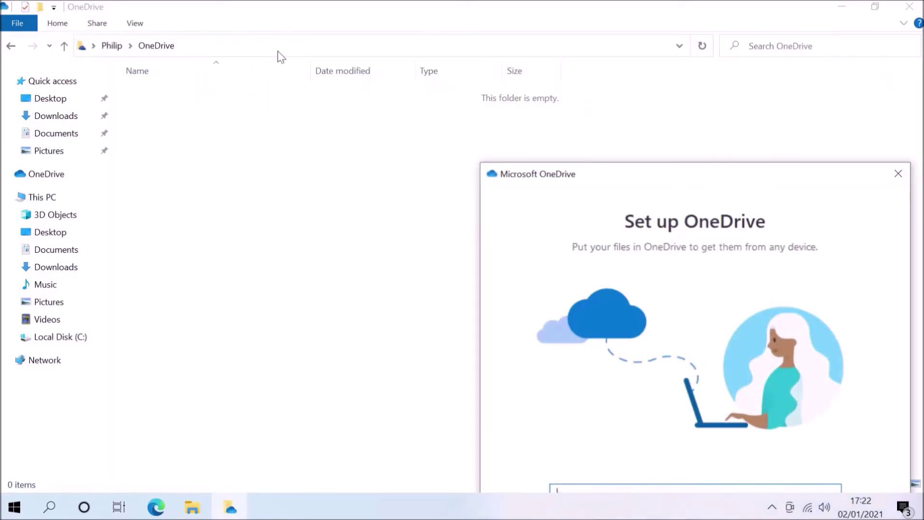
left_click_drag(859, 171, 681, 60)
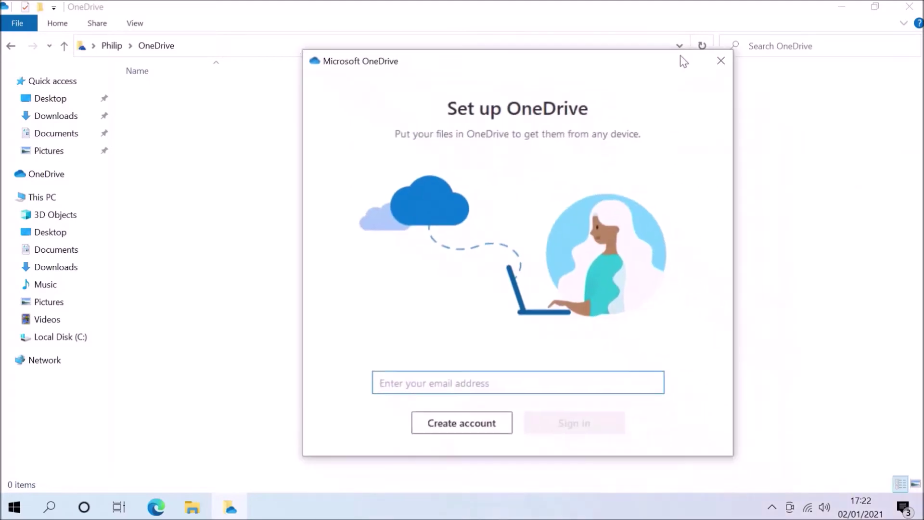
left_click(720, 64)
- Try %OneDrive%\Documents, dismiss the path-not-found error, and show Local Disk (C:)
left_click(196, 52)
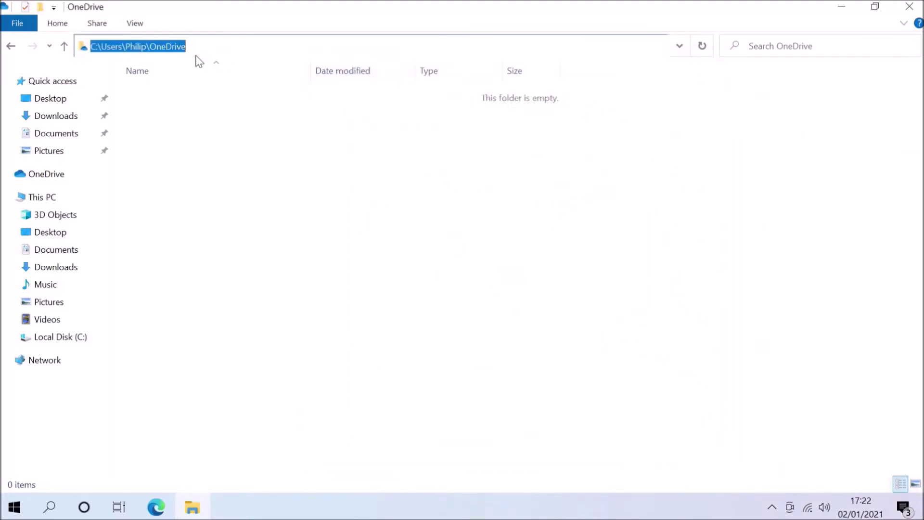
type("%One")
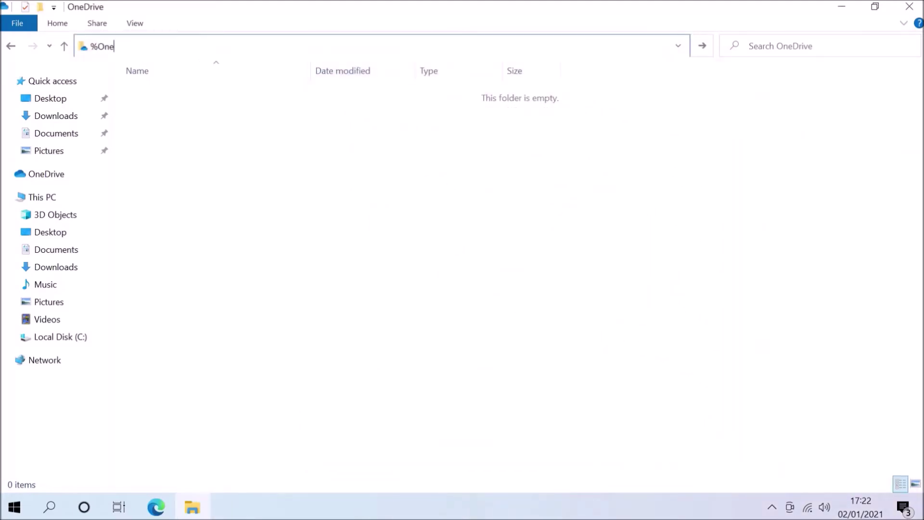
type("Drive%\\Documents")
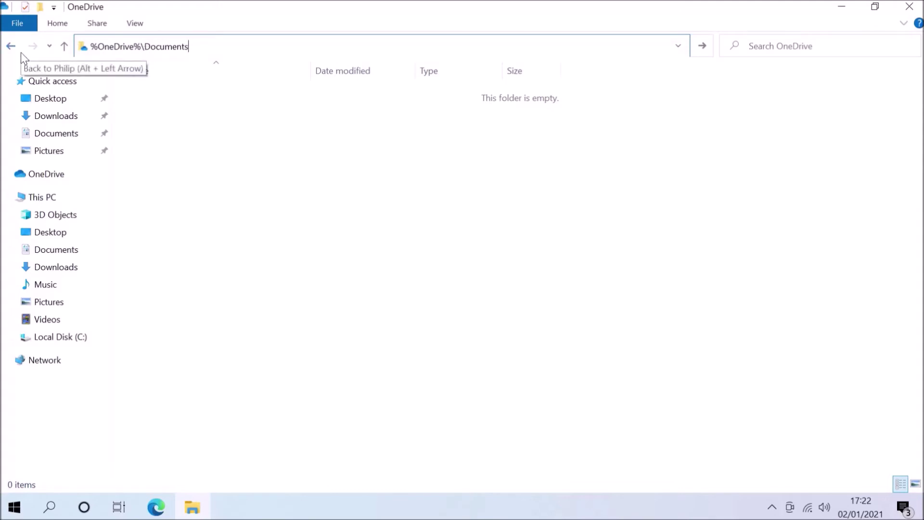
key("Return")
left_click(643, 250)
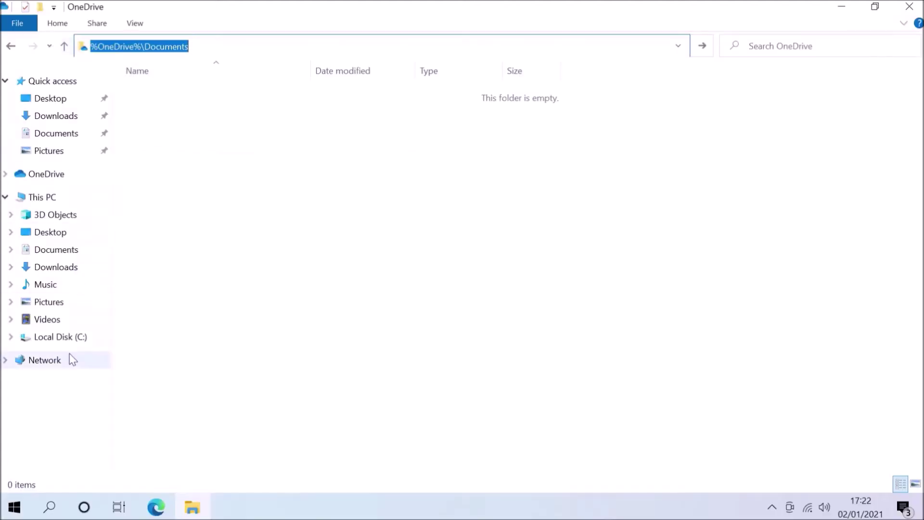
left_click(64, 337)
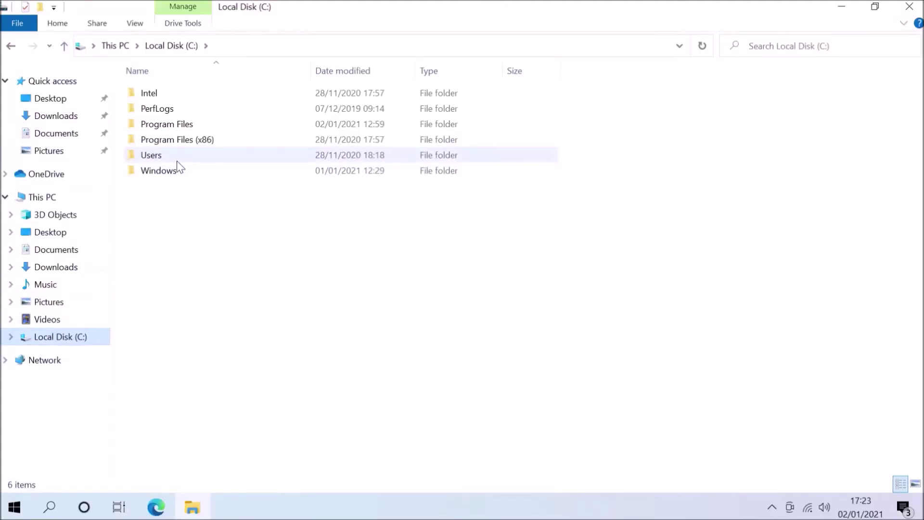
- Browse into C:\Users\Public, then return to This PC
double_click(179, 161)
left_click(169, 110)
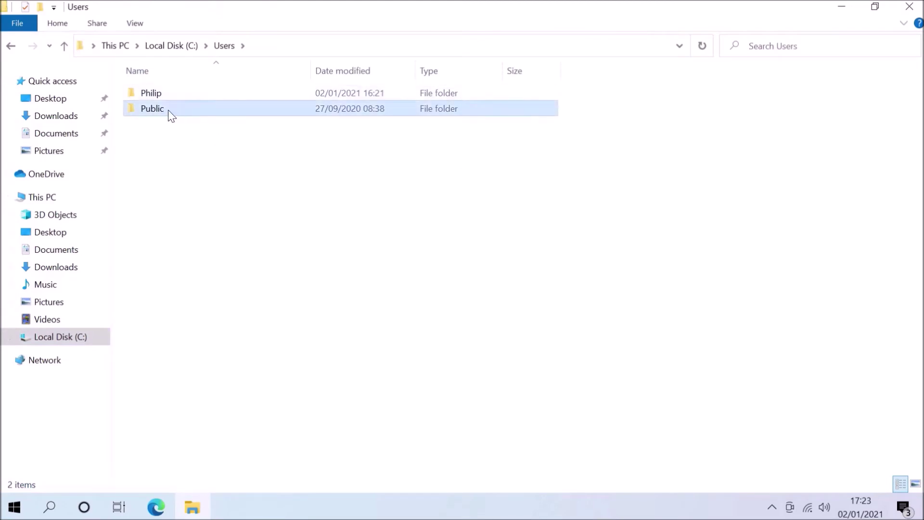
double_click(167, 110)
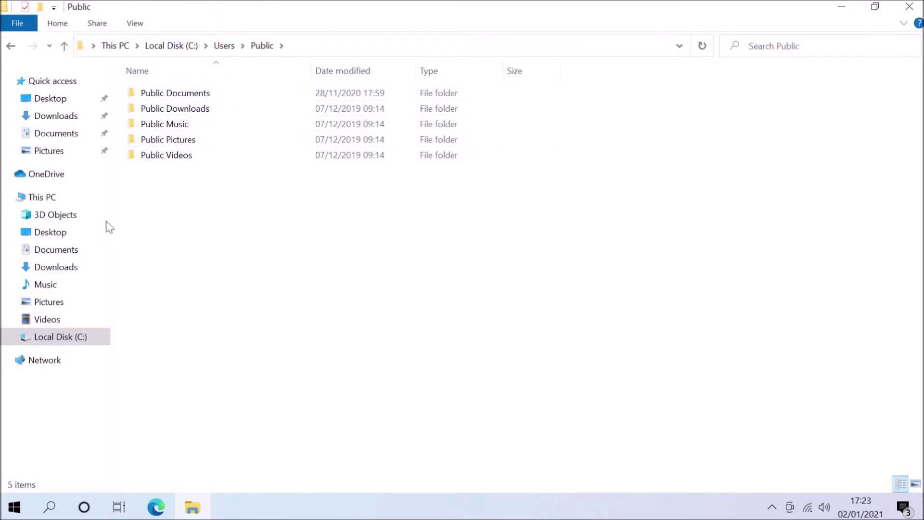
left_click(70, 201)
- Enter %Public% to reach C:\Users\Public and list its subfolders
left_click(210, 47)
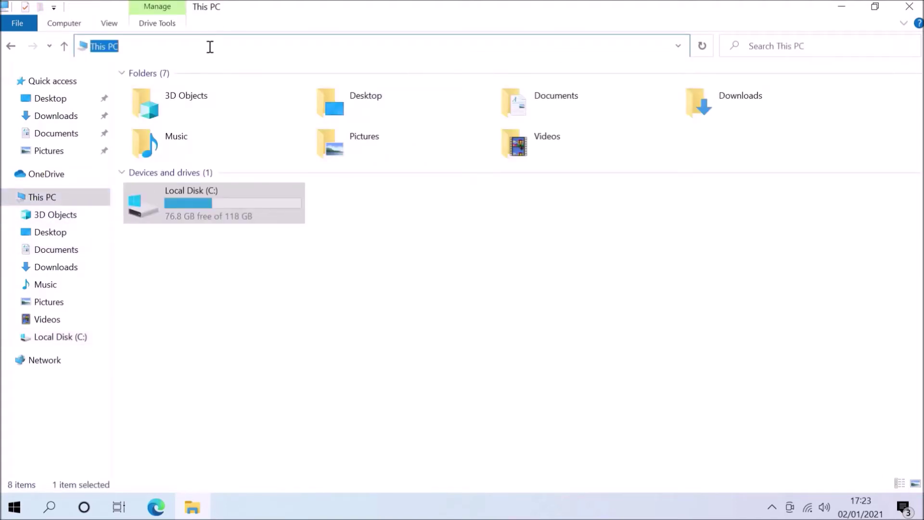
type("%Public%")
key("Return")
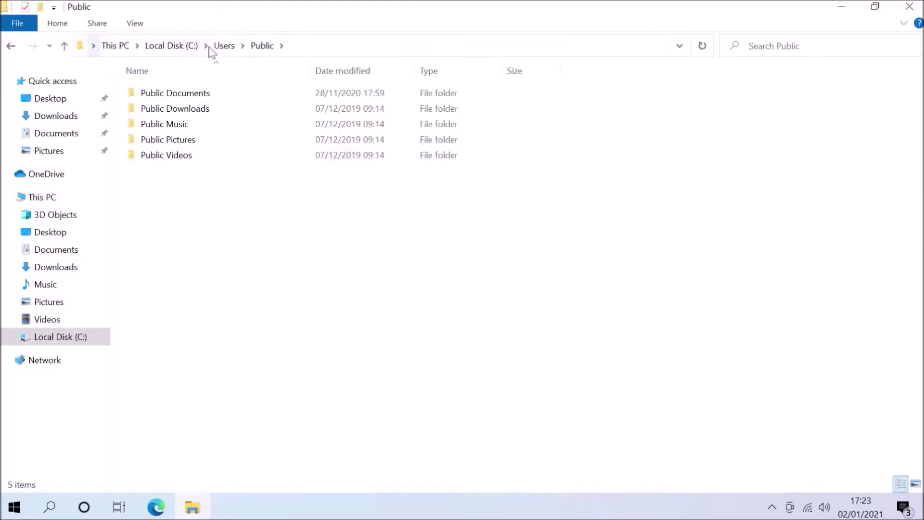
left_click(281, 45)
- Open %Public%\Documents, the empty C:\Users\Public\Documents folder, then Local Disk (C:)
left_click(293, 45)
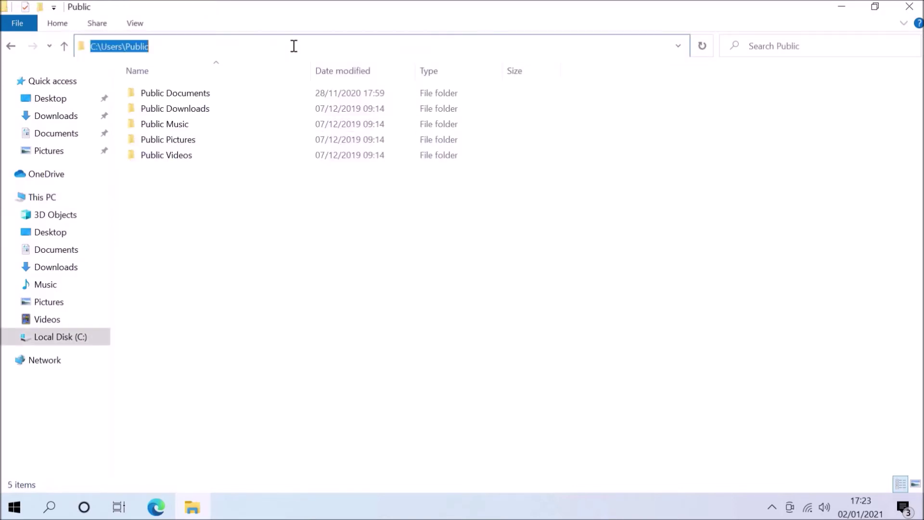
type("%Publi")
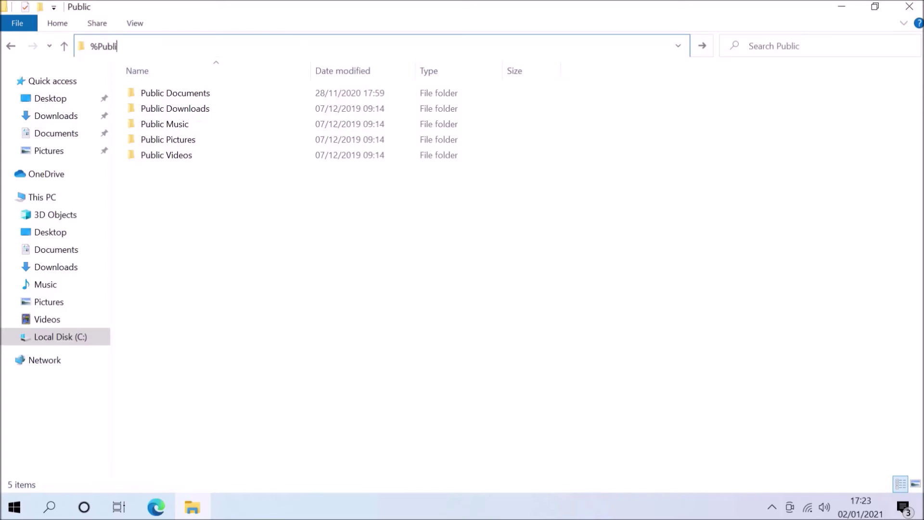
type("c%\\Documents")
key("Return")
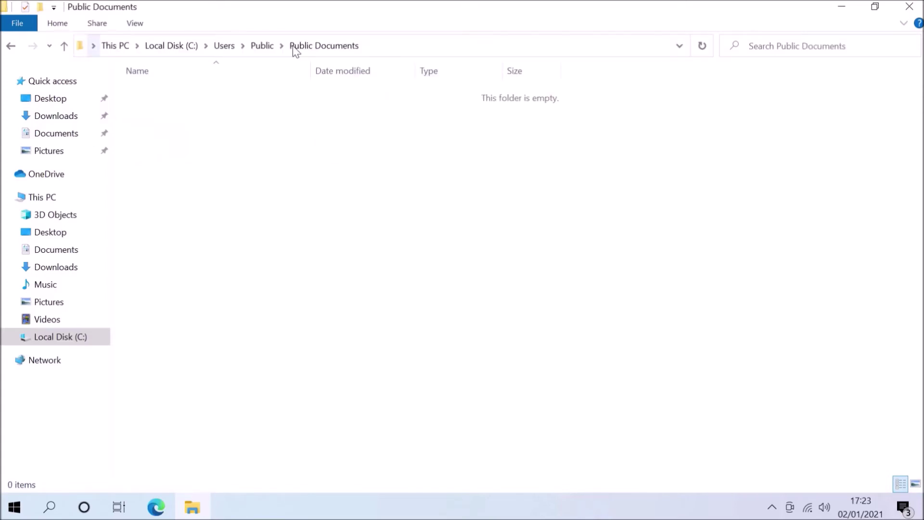
left_click(444, 44)
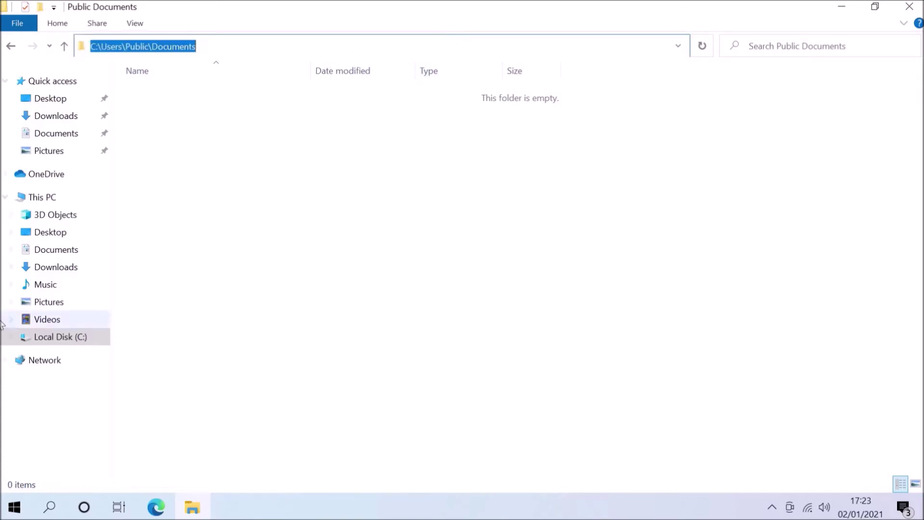
left_click(40, 342)
left_click(248, 43)
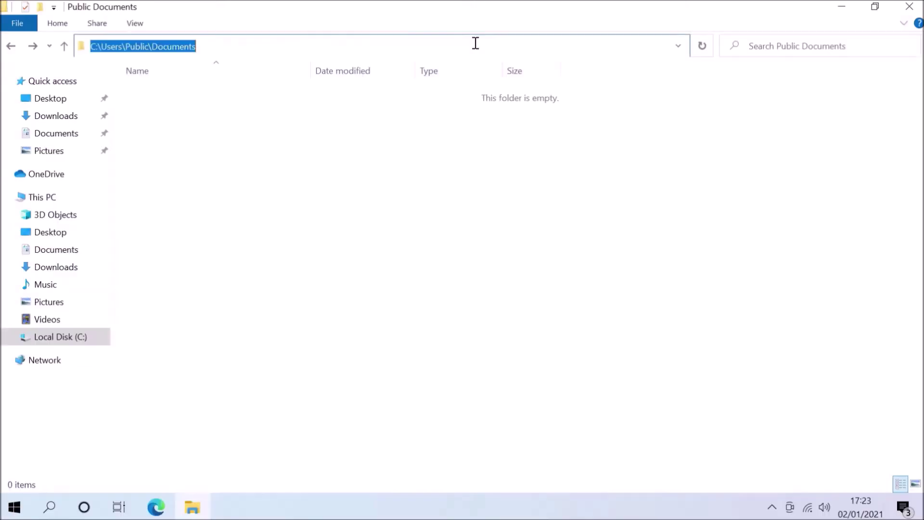
- Open %UserProfile% and turn on Hidden items so AppData and NTUSER.DAT appear
type("%User")
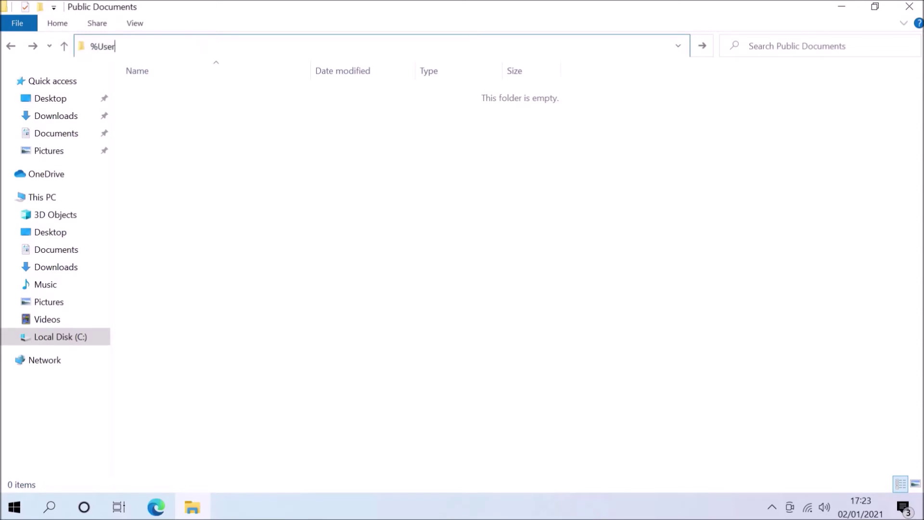
type("Profile%")
key("Return")
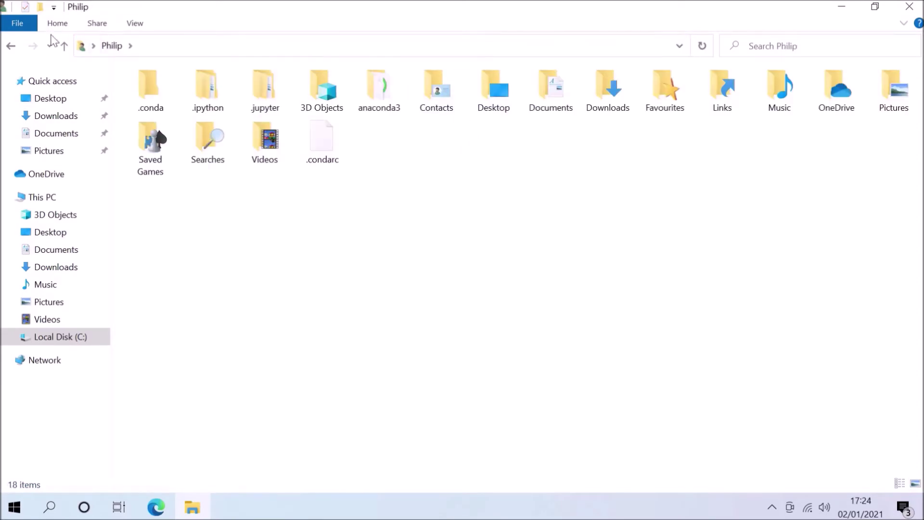
left_click(129, 29)
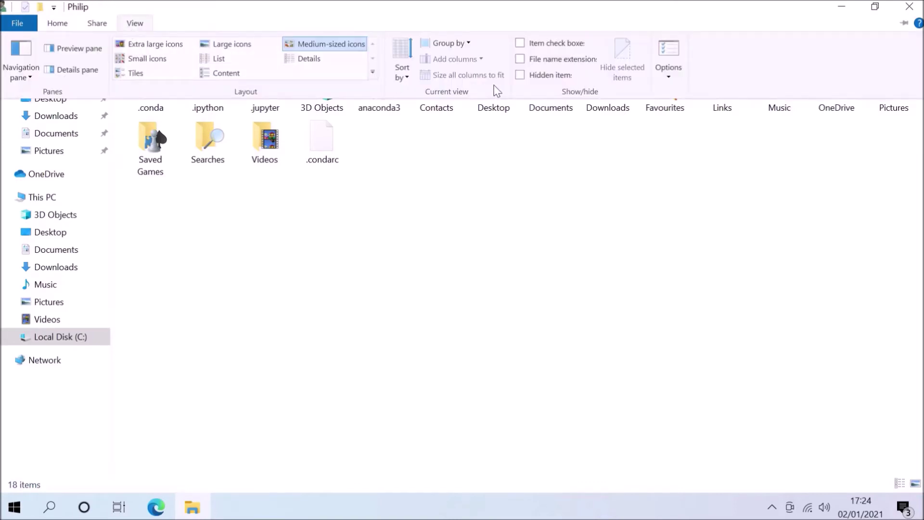
left_click(538, 80)
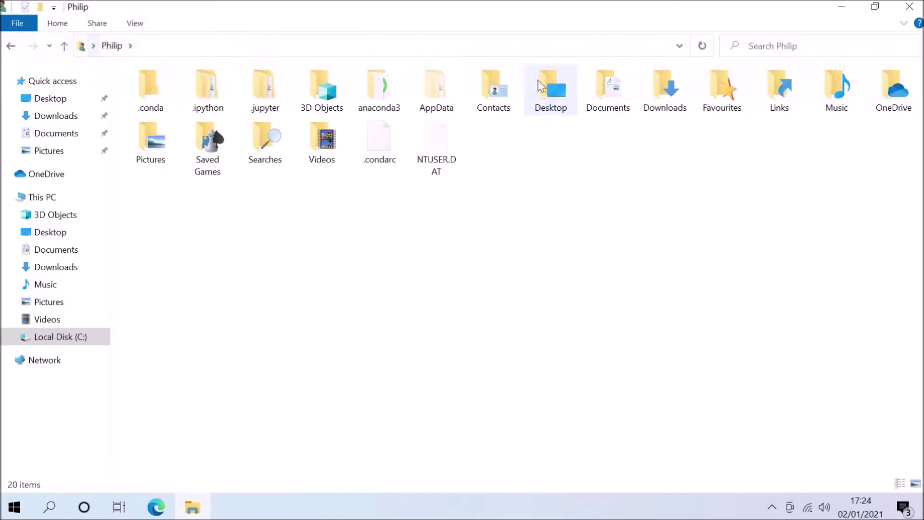
left_click(430, 107)
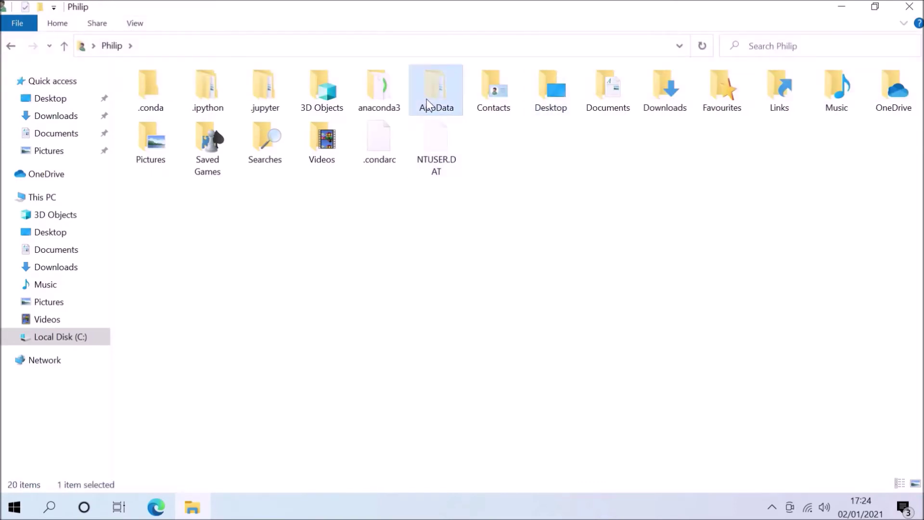
- Open the AppData folder and look at its Roaming and Local subfolders
left_click(466, 114)
double_click(455, 100)
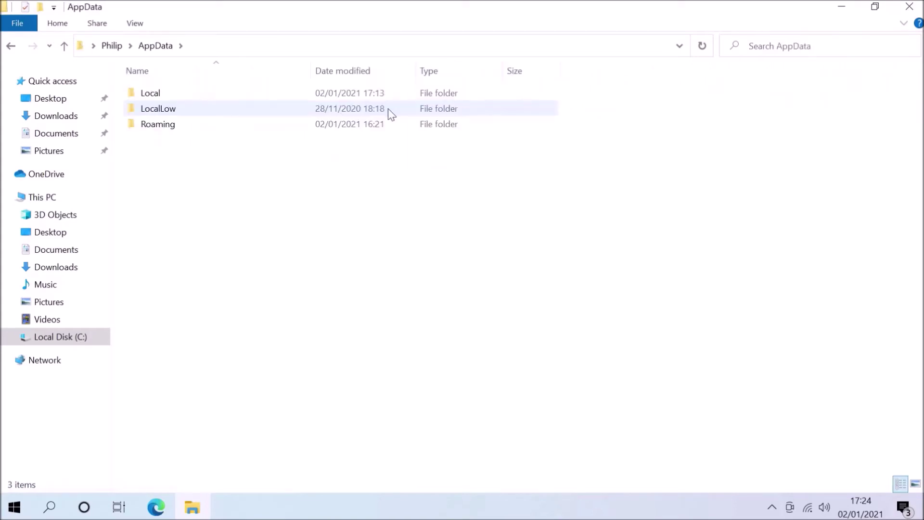
left_click(322, 124)
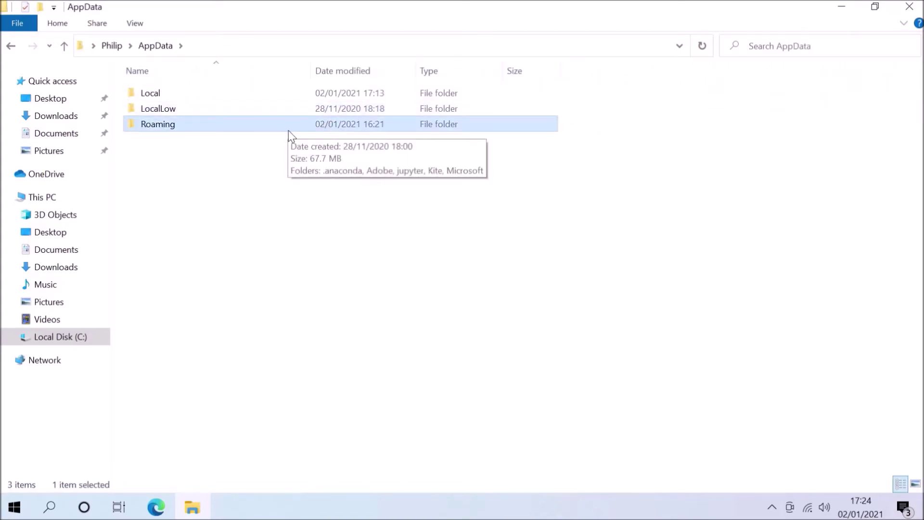
left_click(299, 91)
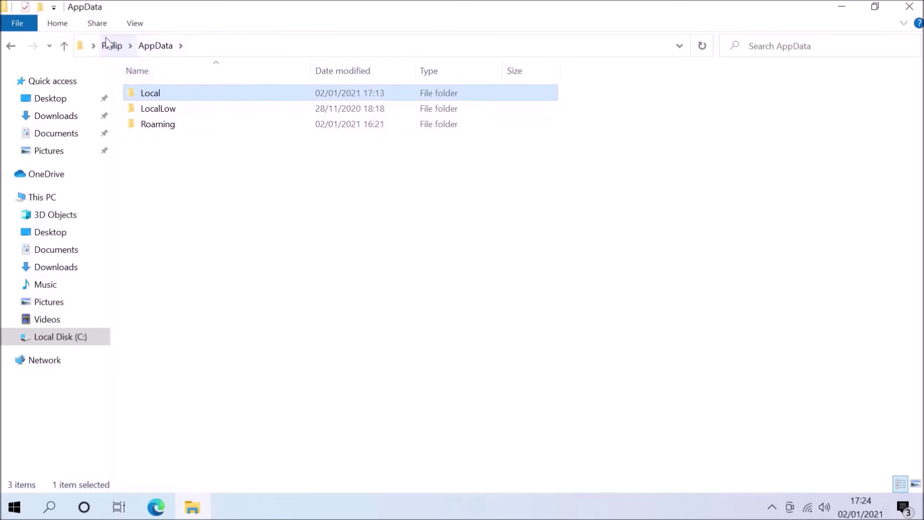
- Enter %Appdata% for AppData\Roaming, then %LocalAppData% for AppData\Local
left_click(232, 49)
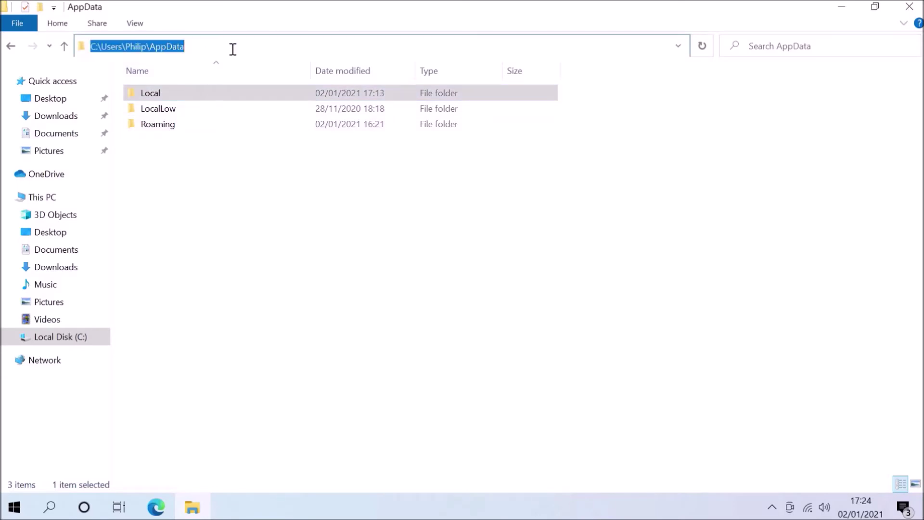
type("%Appda")
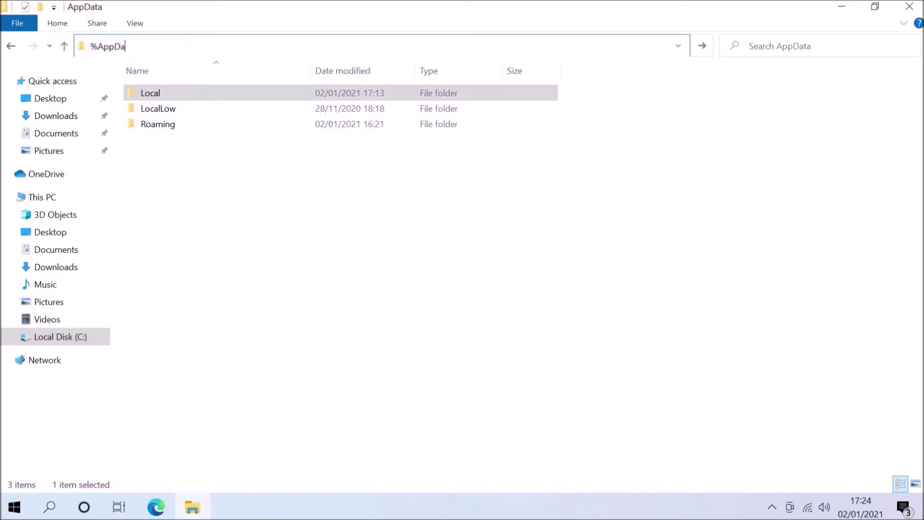
type("ta%")
key("Return")
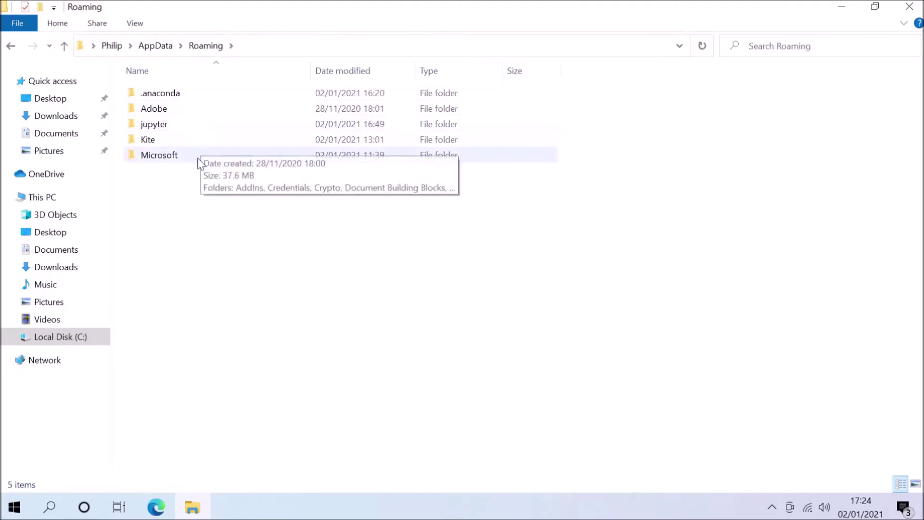
left_click(259, 44)
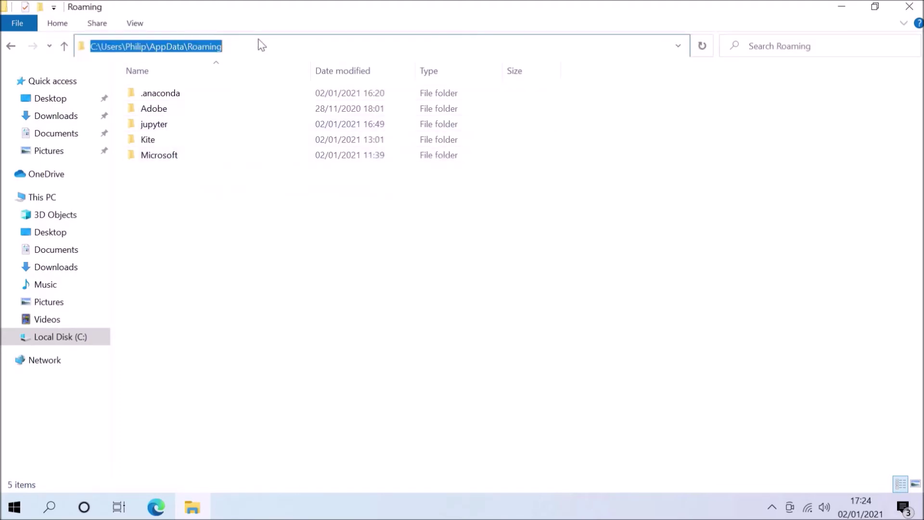
type("%LocalAppData")
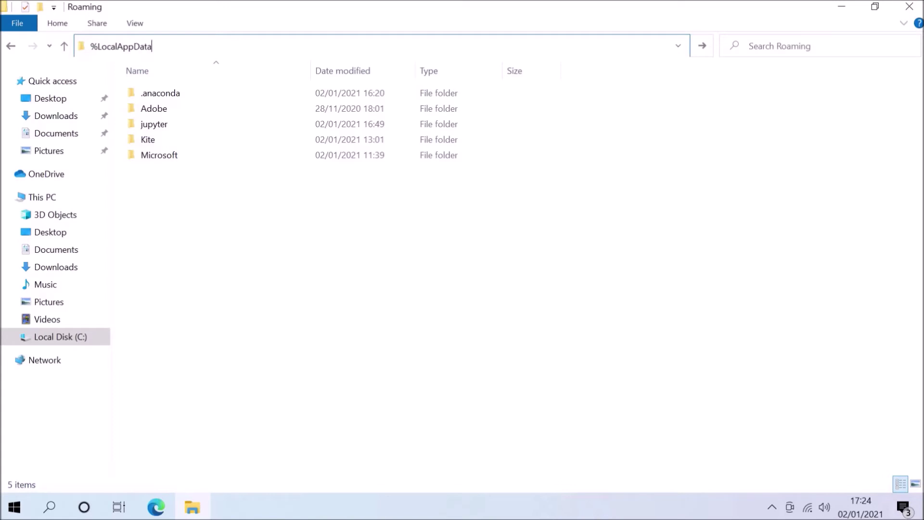
type("%")
key("Return")
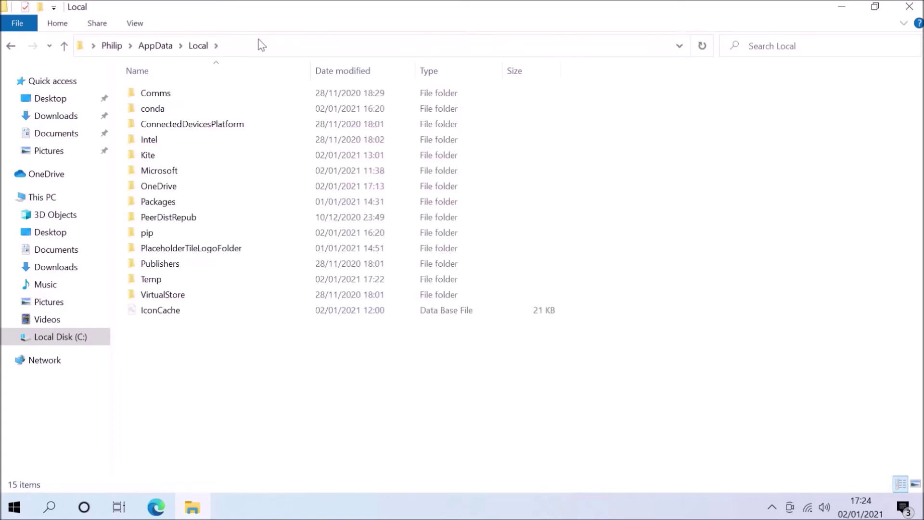
- Enter %Temp% and %TEMP% to open AppData\Local\Temp with 2,348 items
left_click(261, 45)
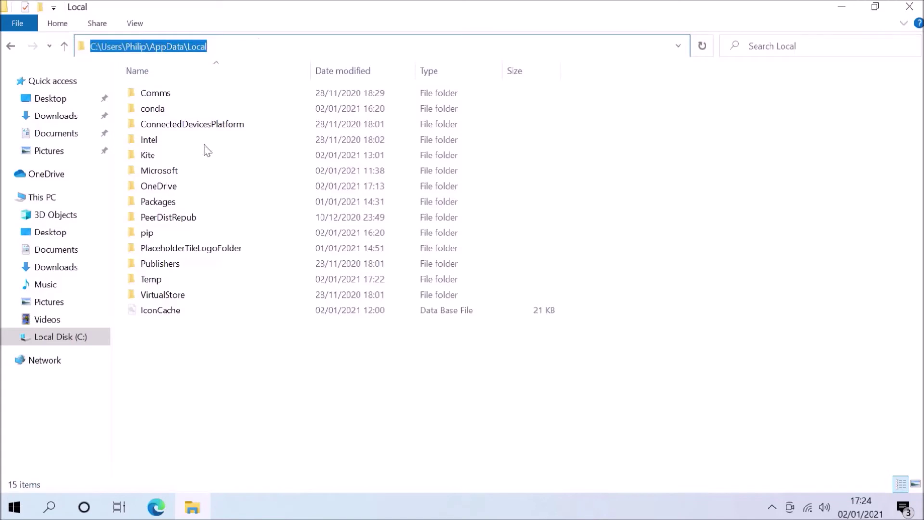
type("%Temp%")
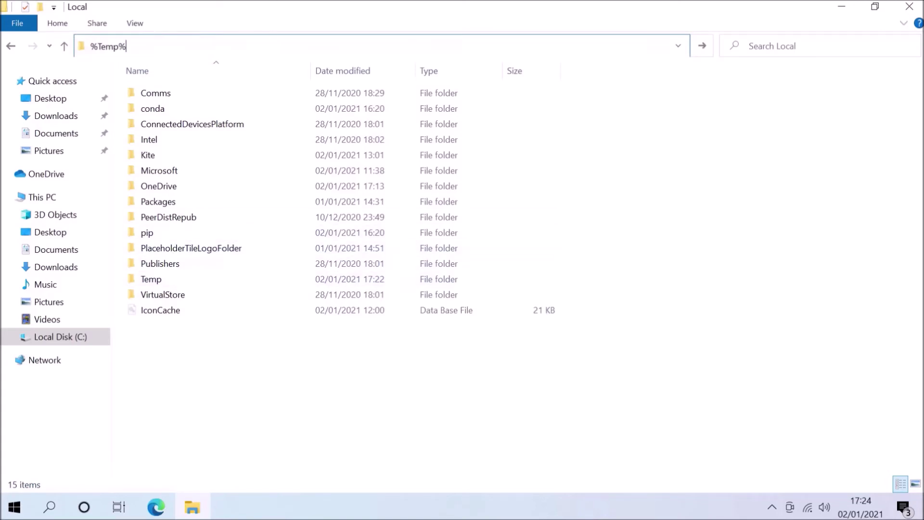
key("Return")
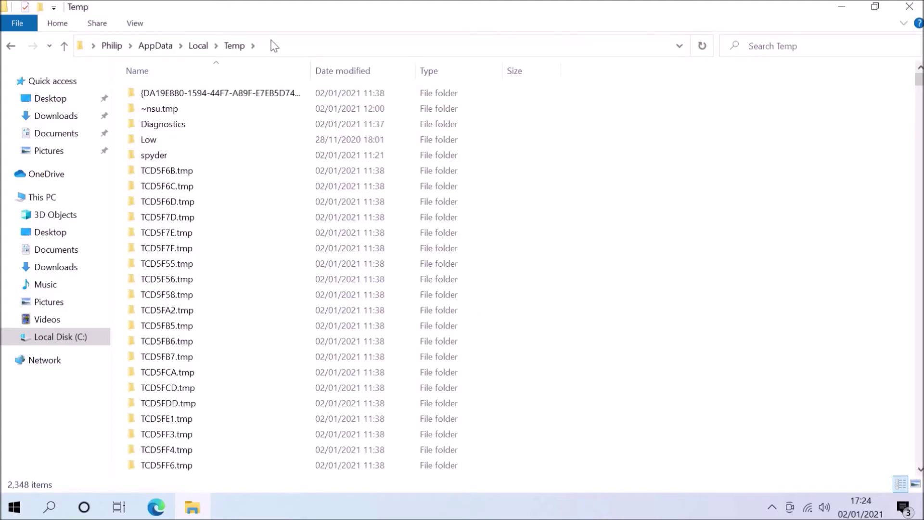
left_click(271, 42)
type("%T")
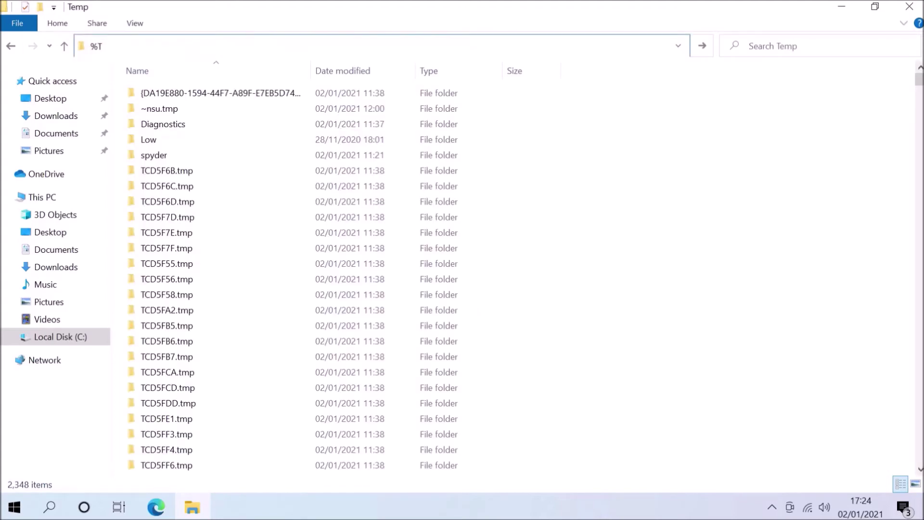
type("EMP%")
key("Return")
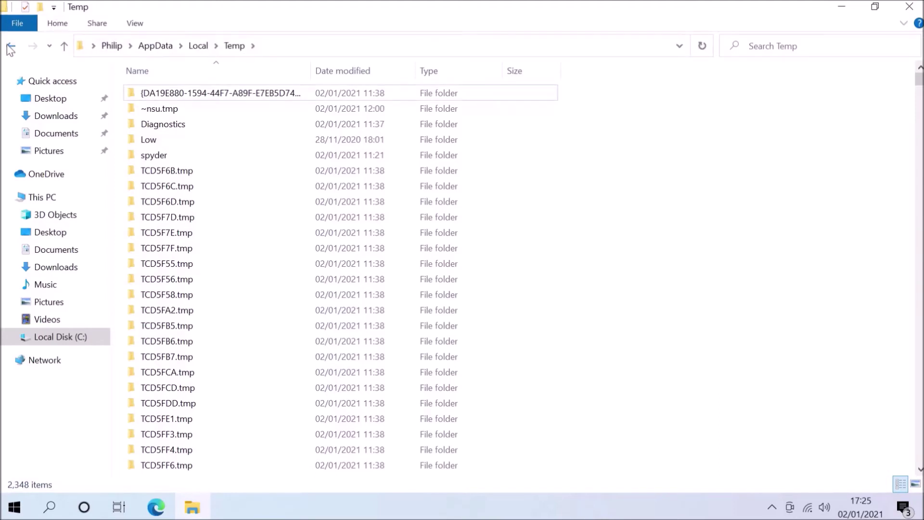
- Visit %ProgramFiles% and %CommonProgramFiles% (Program Files and its Common Files folder)
left_click(289, 42)
type("%")
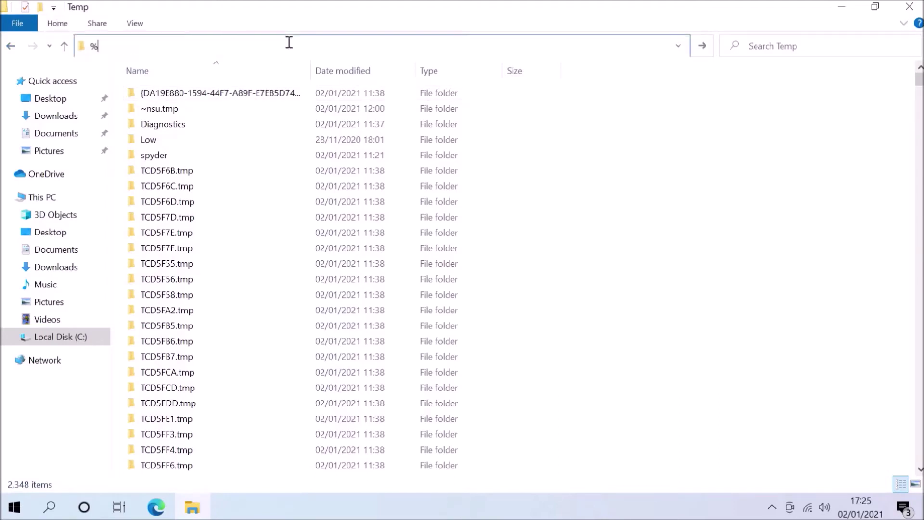
type("ProgramFiles%")
key("Return")
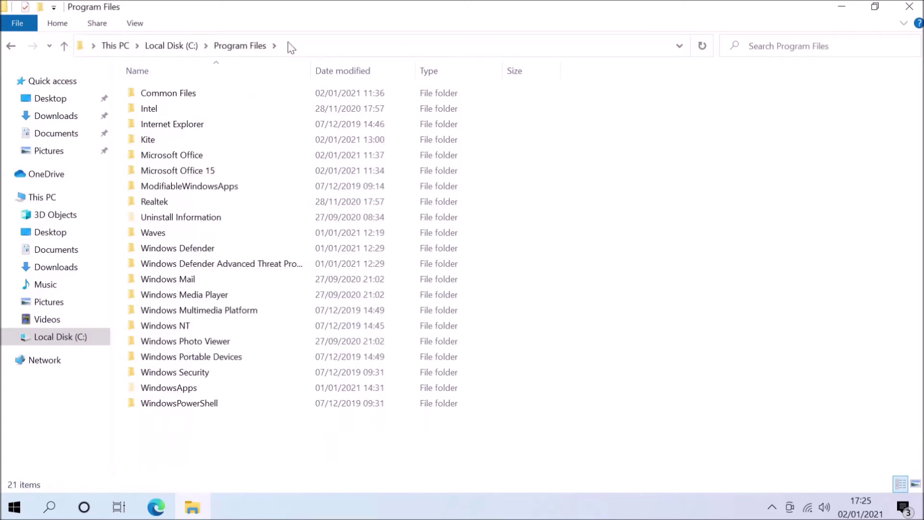
left_click(289, 44)
type("%")
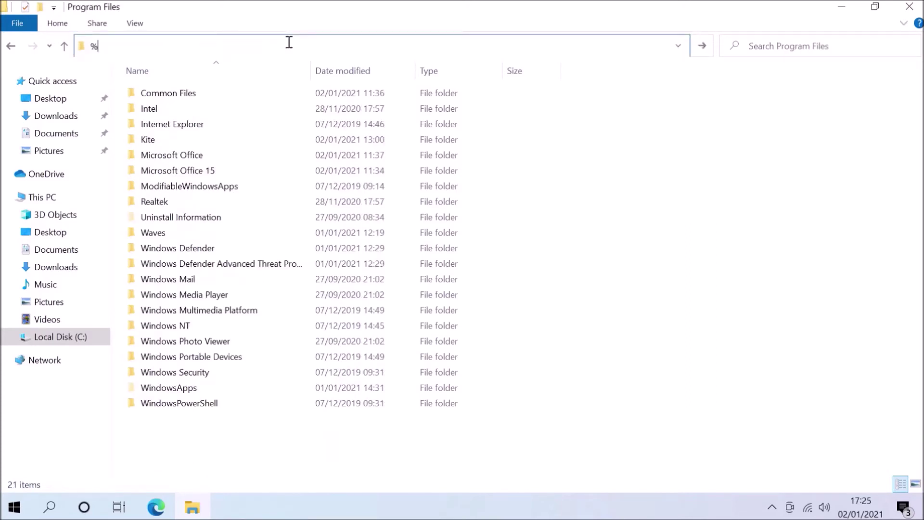
type("CommonProgramFi")
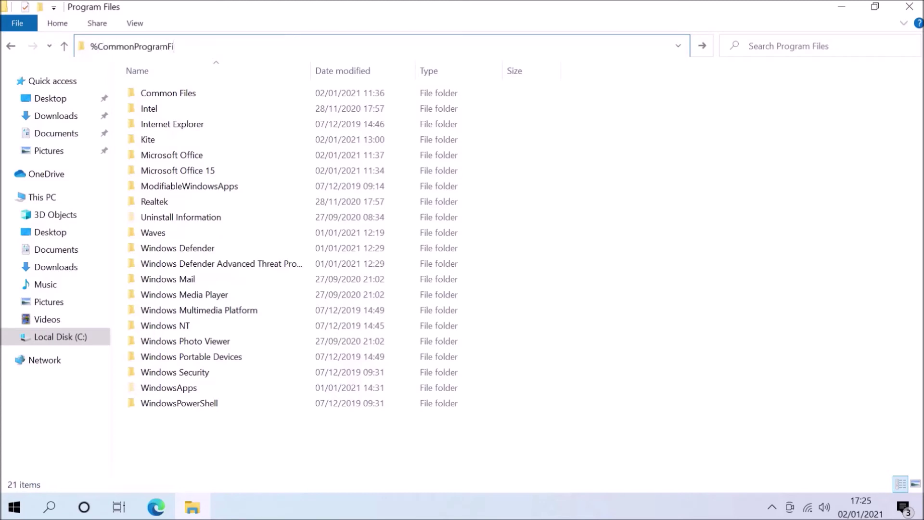
type("les%")
key("Return")
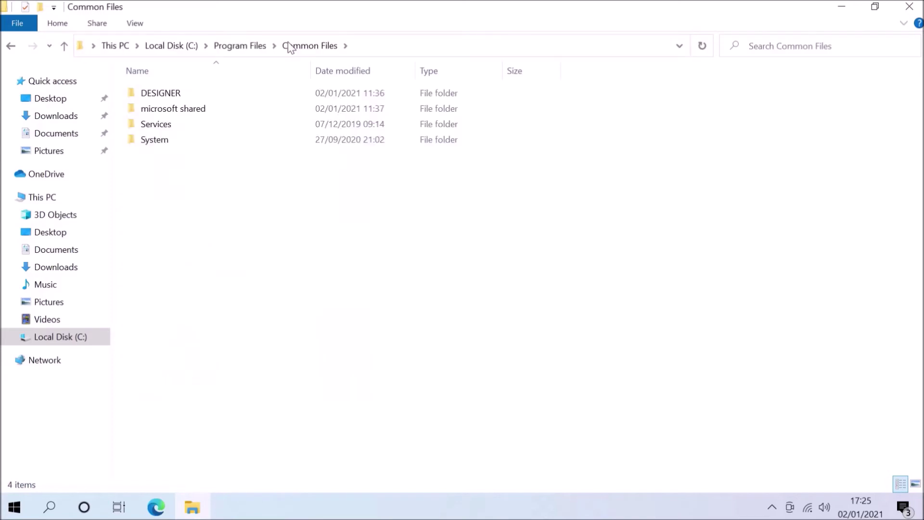
- Visit %ProgramFiles(x86)% and its Common Files folder via the x86 variables
left_click(372, 49)
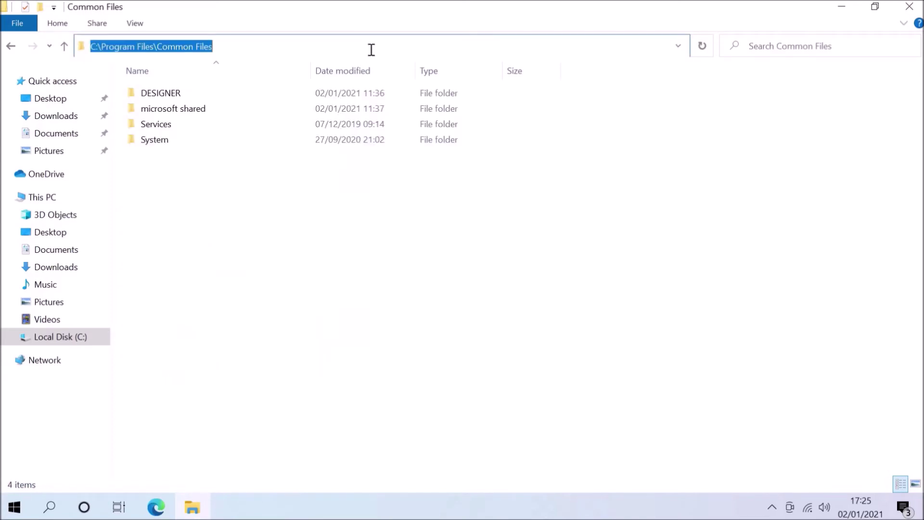
type("%ProgramFi")
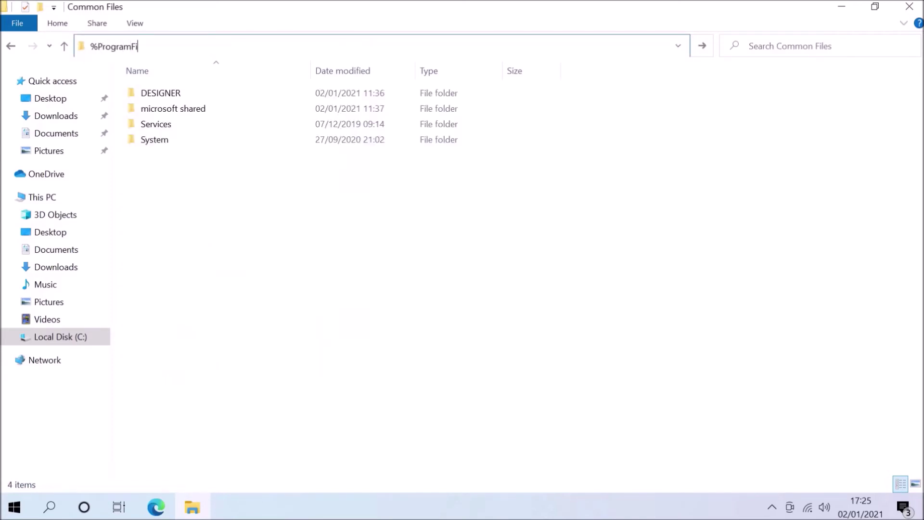
type("les(x86)%")
key("Return")
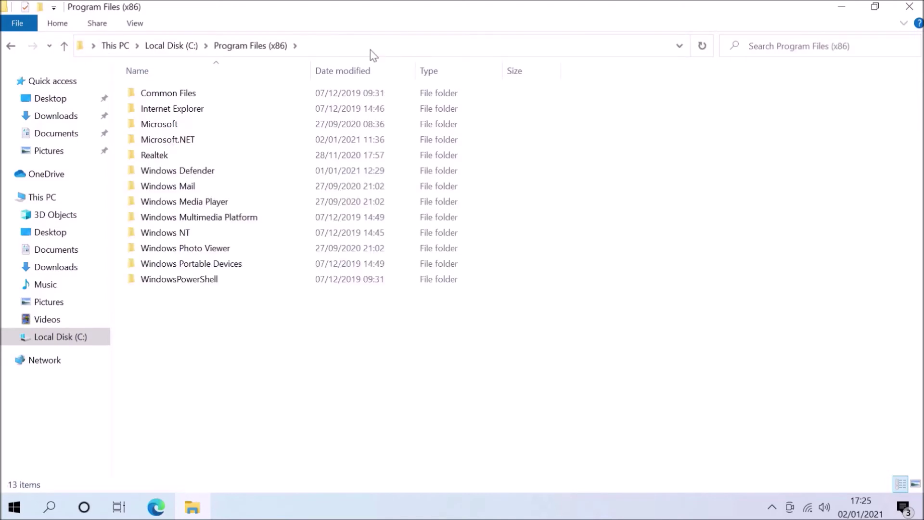
left_click(372, 50)
type("%")
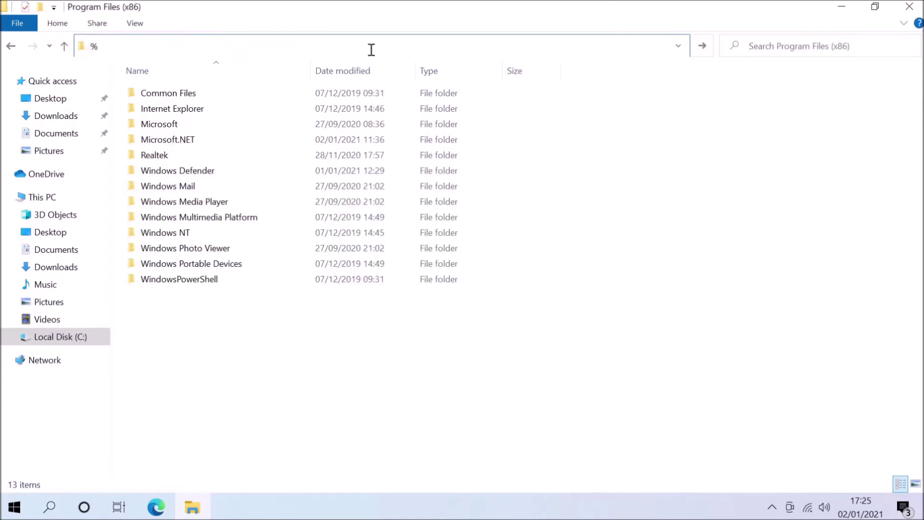
type("CommonProgramFiles(x86)%")
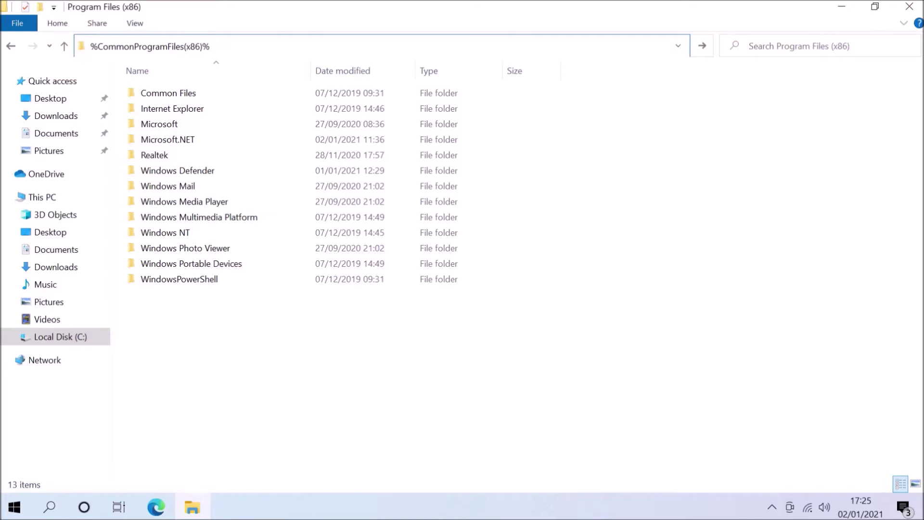
key("Return")
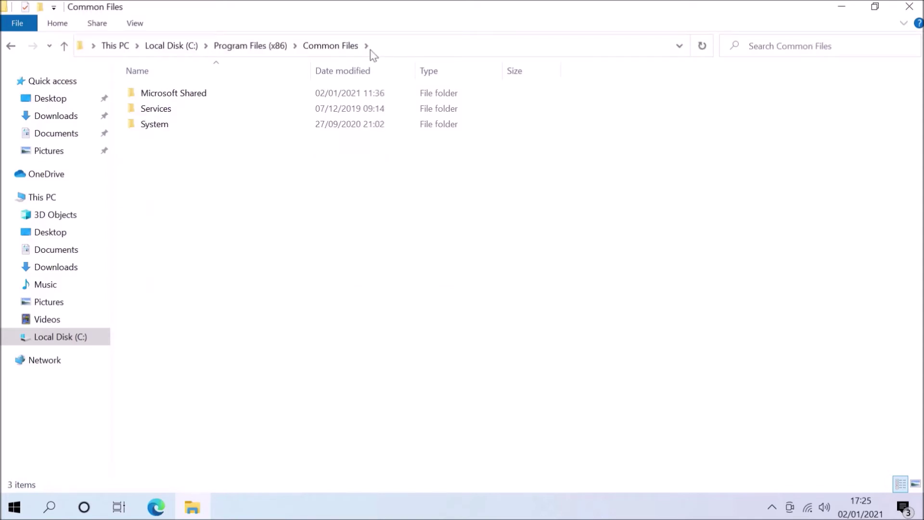
left_click(371, 50)
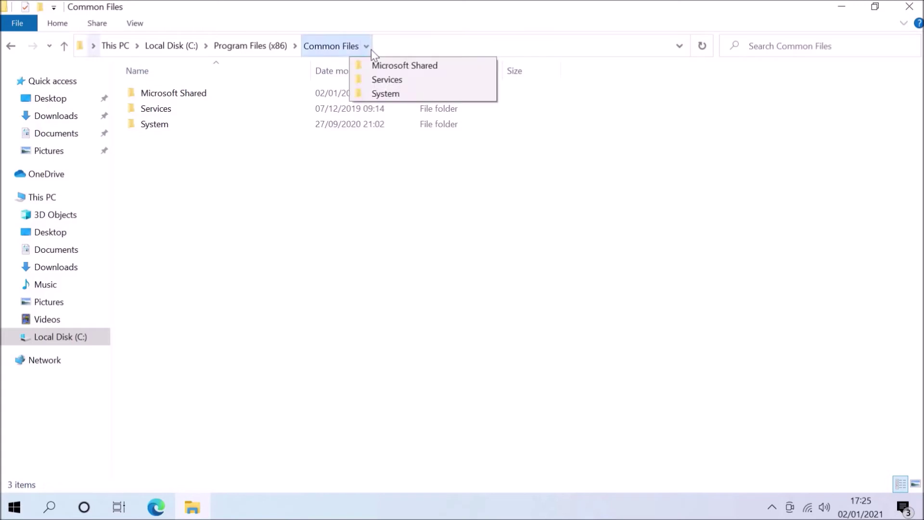
- Enter %ProgramData% and %AllUsersProfile%, both leading to C:\ProgramData
left_click(378, 50)
type("%P")
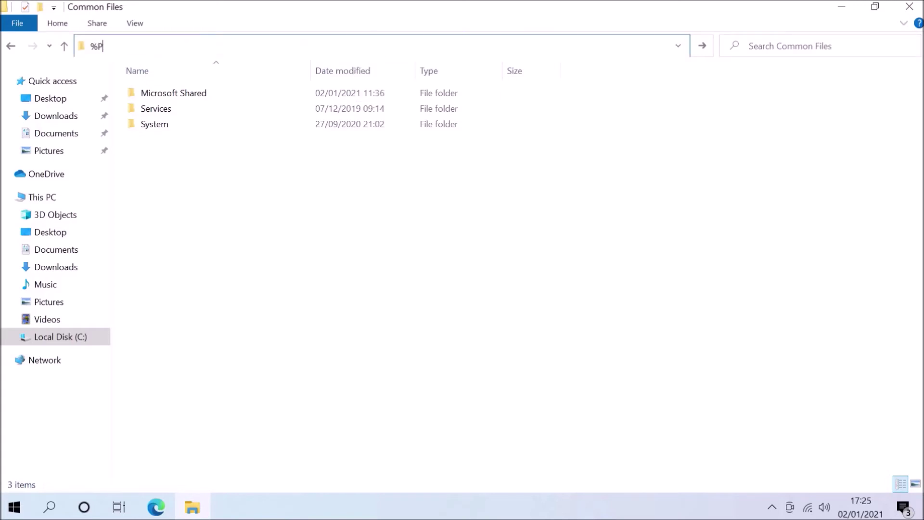
type("rogramData%")
key("Return")
left_click(380, 50)
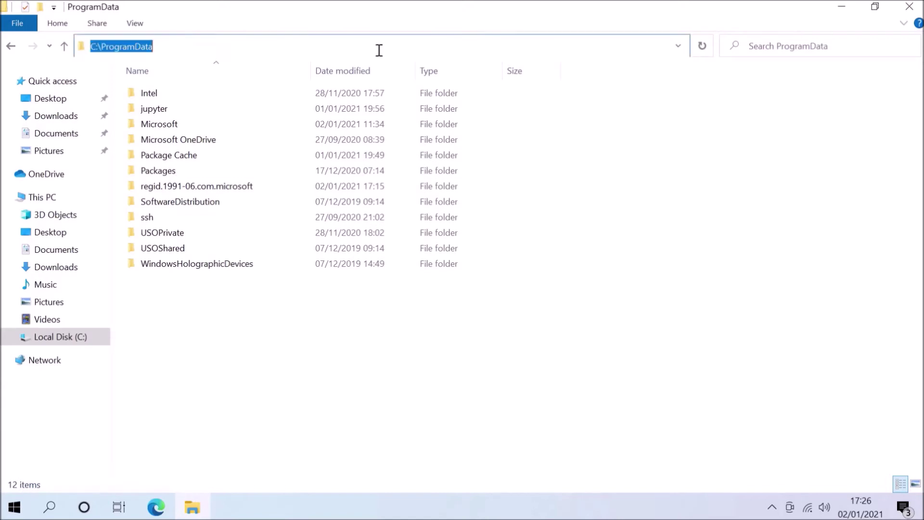
type("%All")
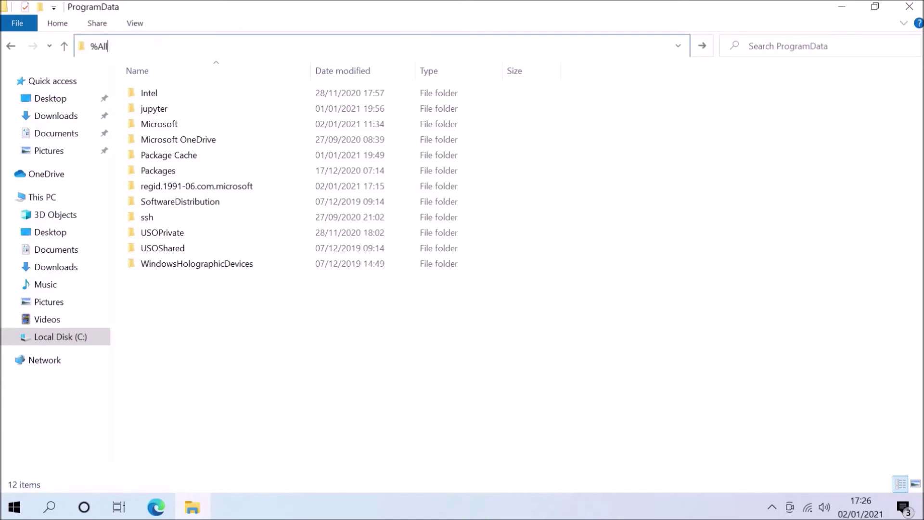
type("UsersProfile%")
key("Return")
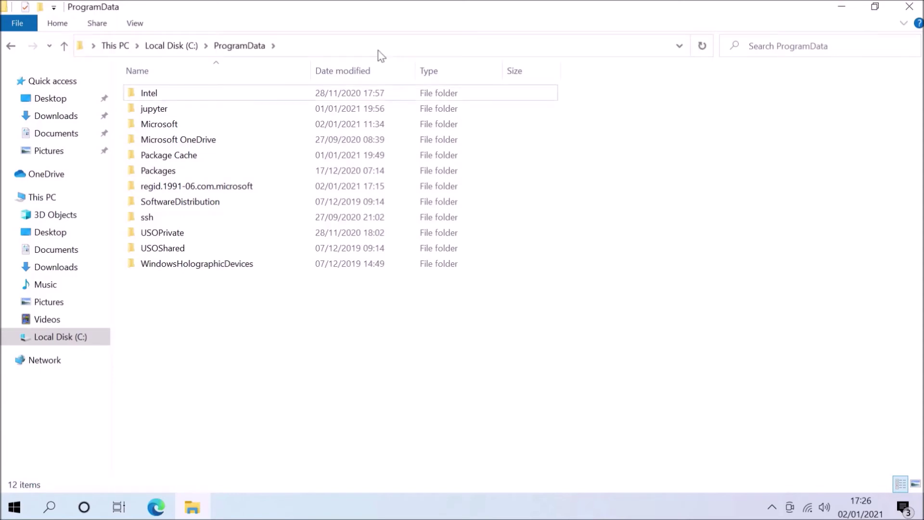
left_click(379, 50)
- Open %AppData%\Microsoft\Windows\Start Menu\Programs\Startup, go up to Programs, and open Anaconda3 (64-bit)
type("%AppData%")
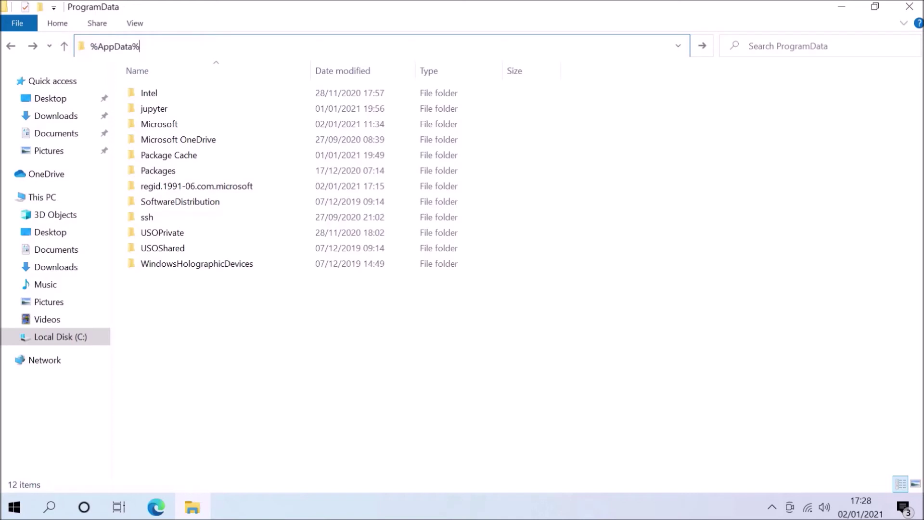
type("\\Microsoft")
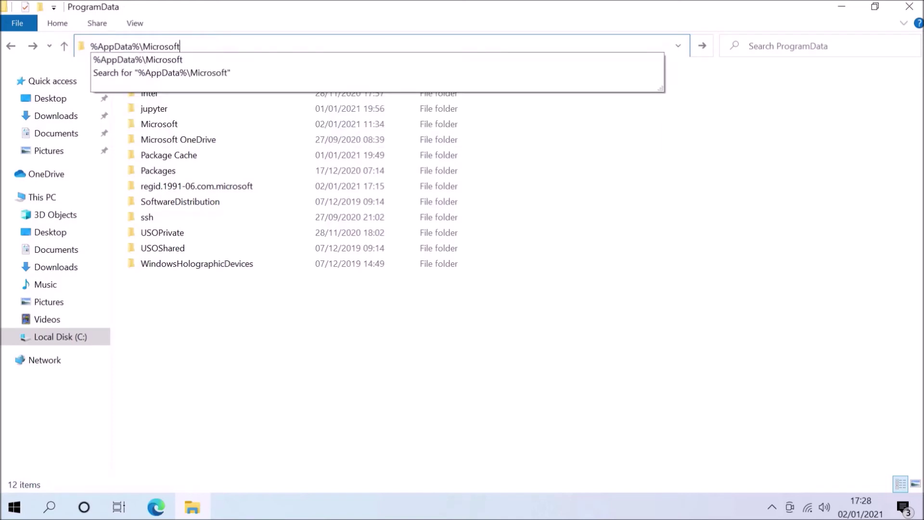
type("\\Windows")
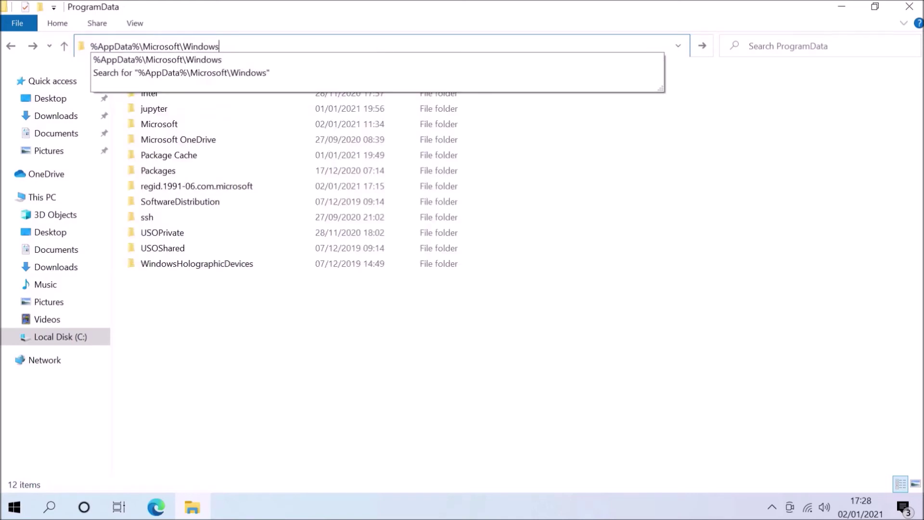
type("\\Start ")
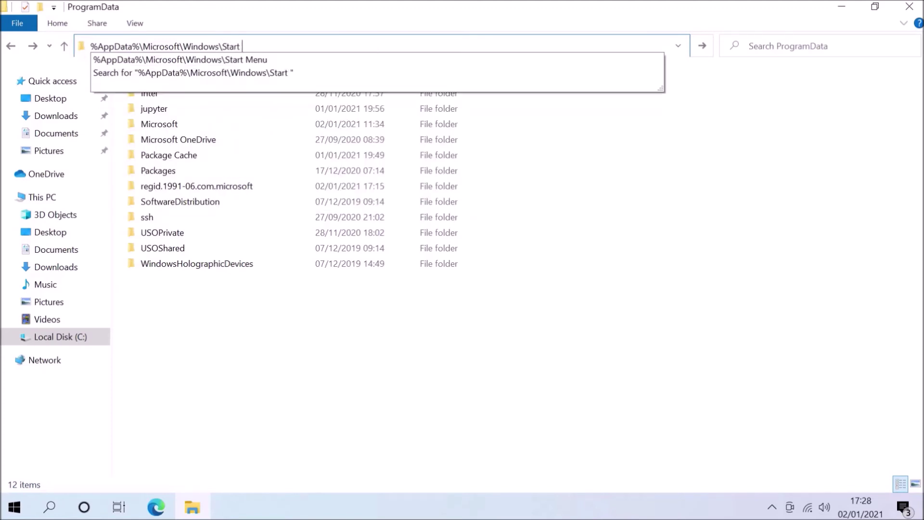
type("Menu\\Pro")
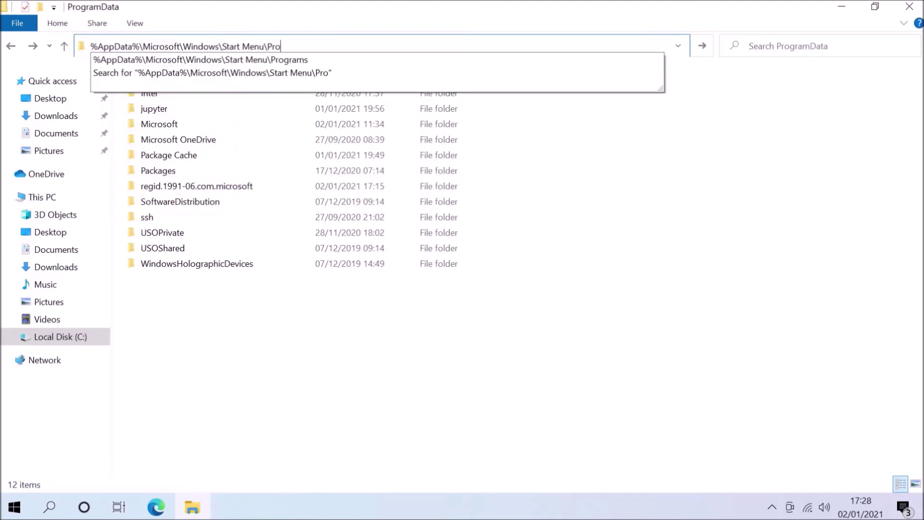
type("grams\\Star")
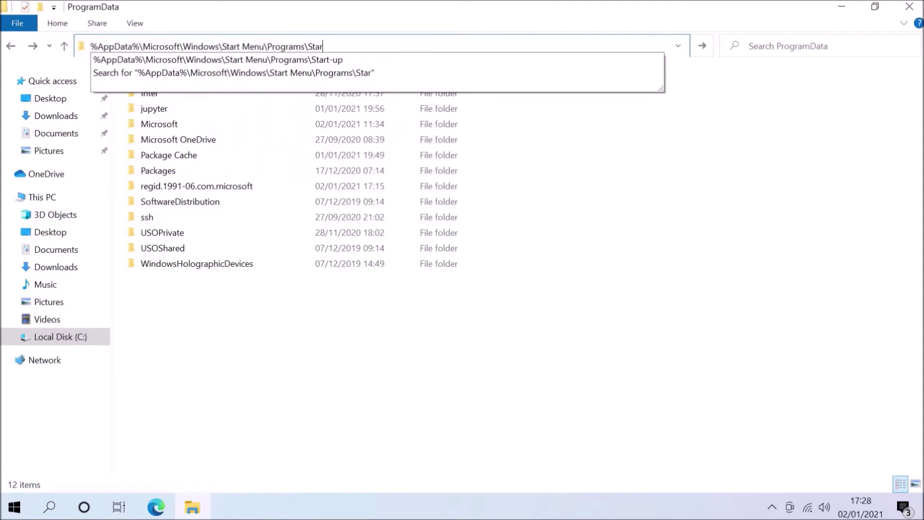
type("tup")
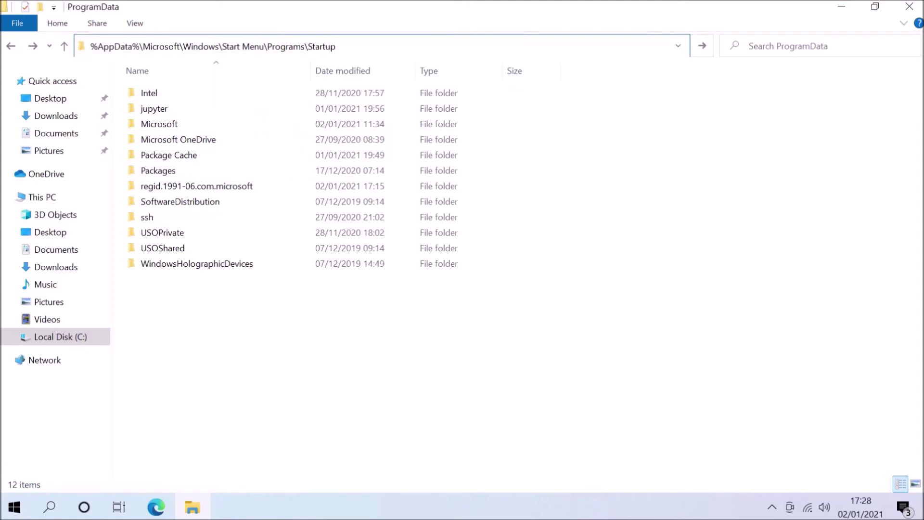
key("Return")
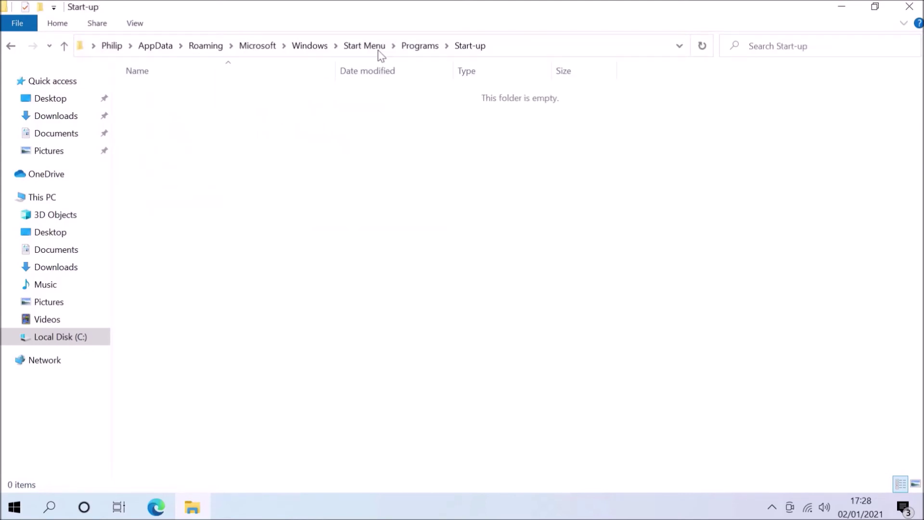
left_click(410, 50)
left_click(377, 240)
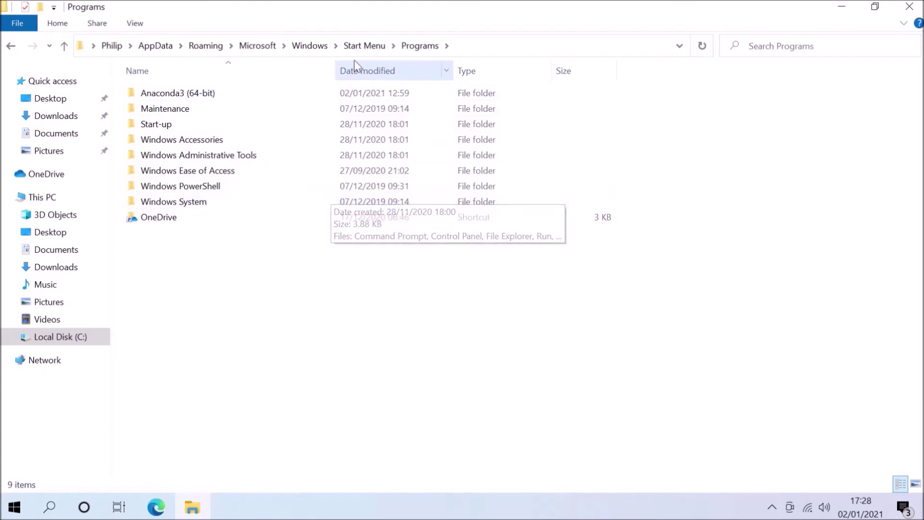
double_click(361, 93)
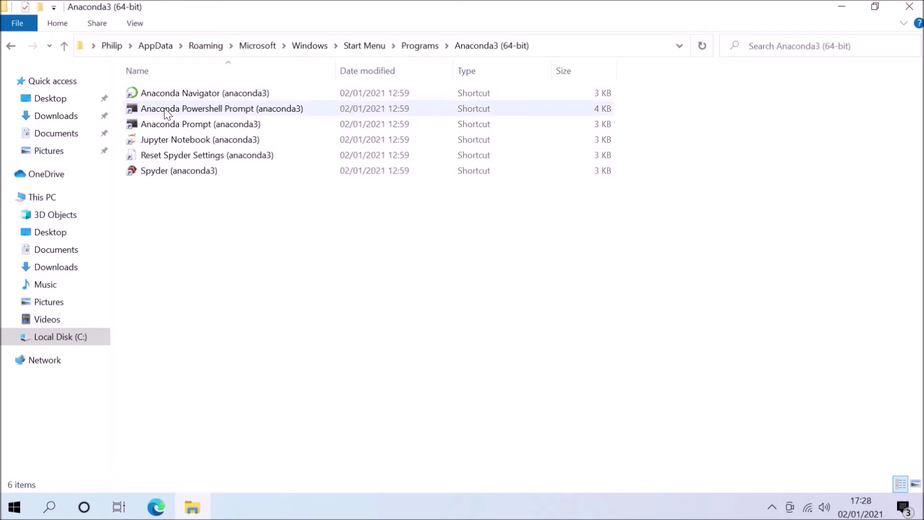
left_click(548, 48)
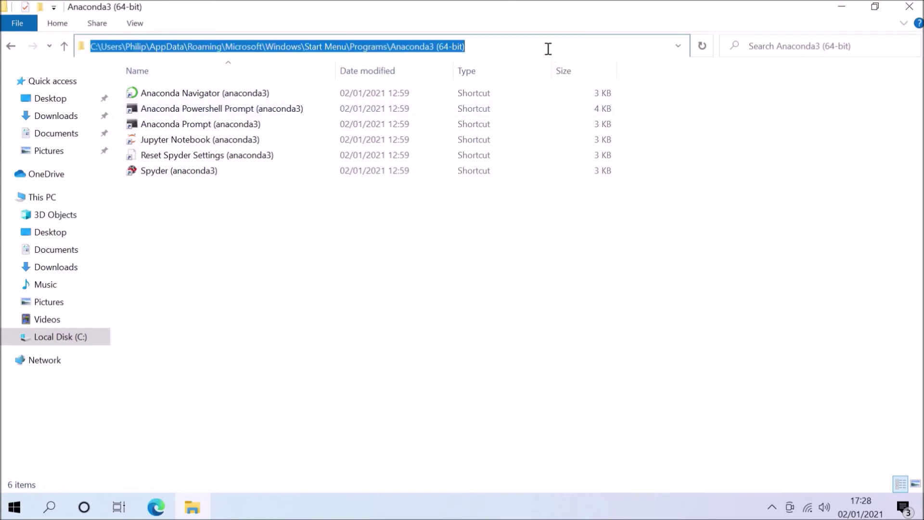
- Enter %HomeDrive% and %SystemDrive%, each opening drive C:
type("%HomeDrive")
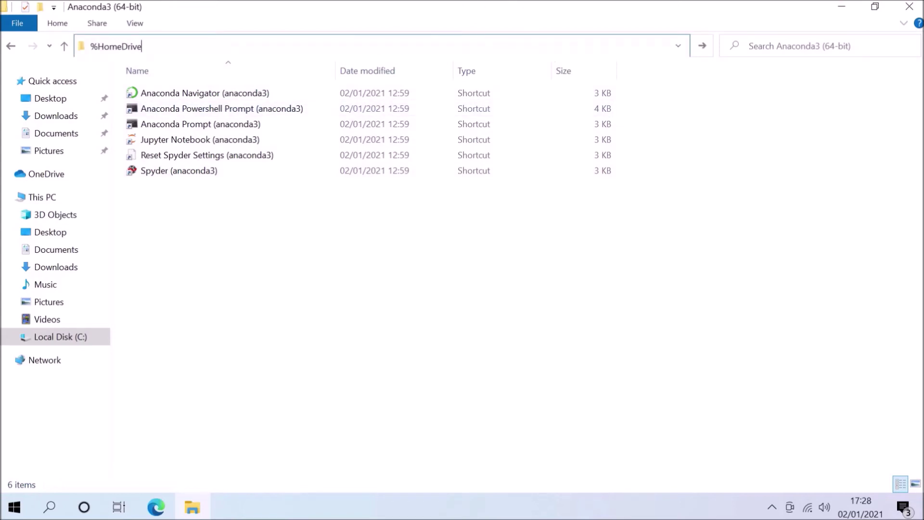
type("%")
key("Return")
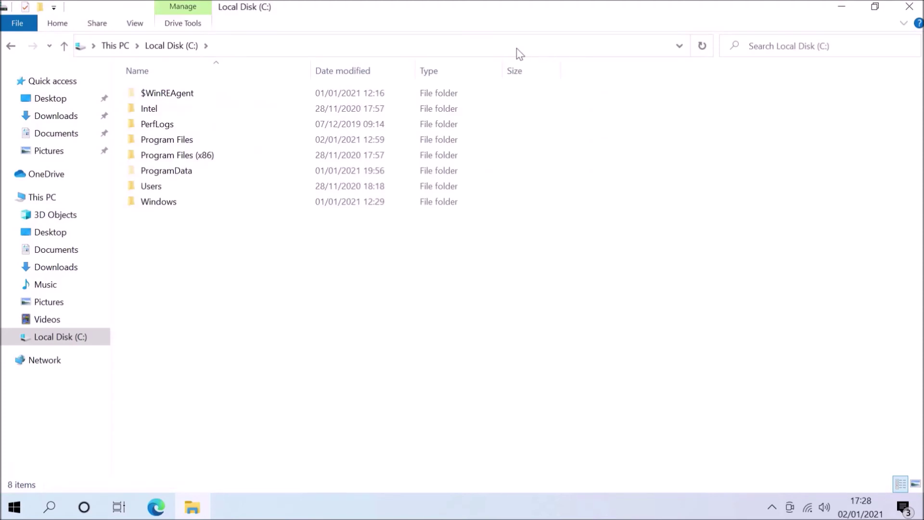
left_click(517, 49)
type("%SystemDrive")
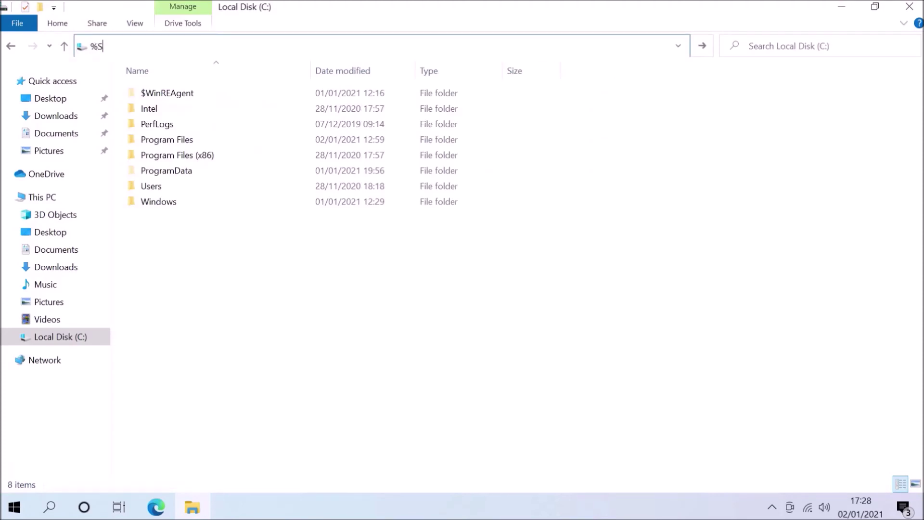
type("%")
key("Return")
- Enter %SystemRoot% to open C:\Windows, then go to the Documents folder
left_click(517, 49)
type("%SystemRoot%")
key("Return")
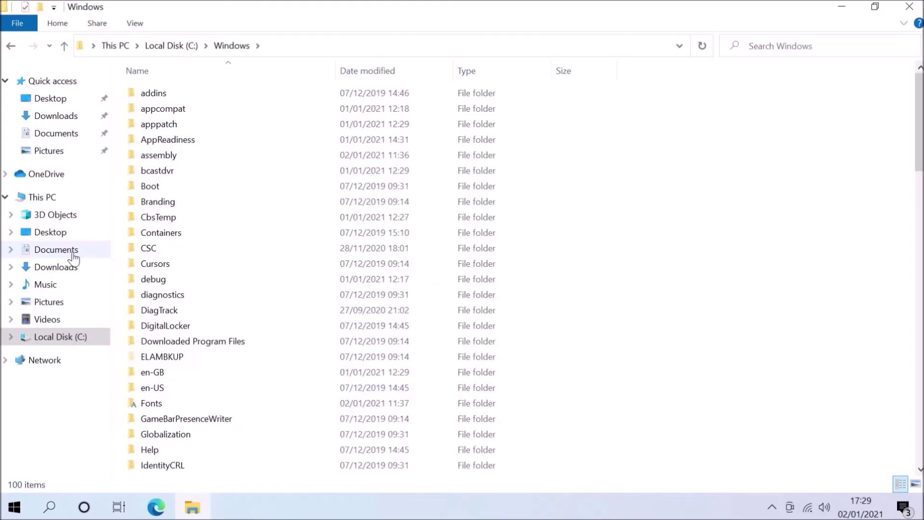
left_click(72, 249)
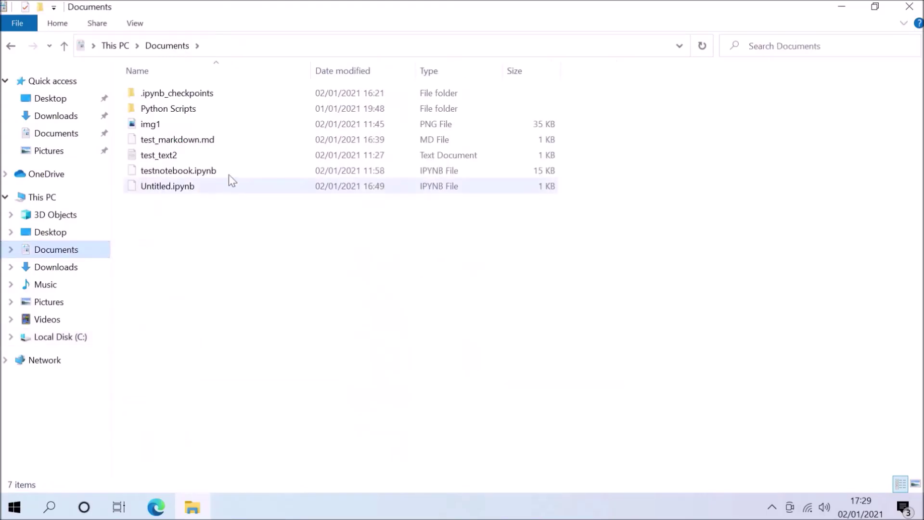
- Open the Python Scripts folder and copy its full path from the address bar
double_click(260, 109)
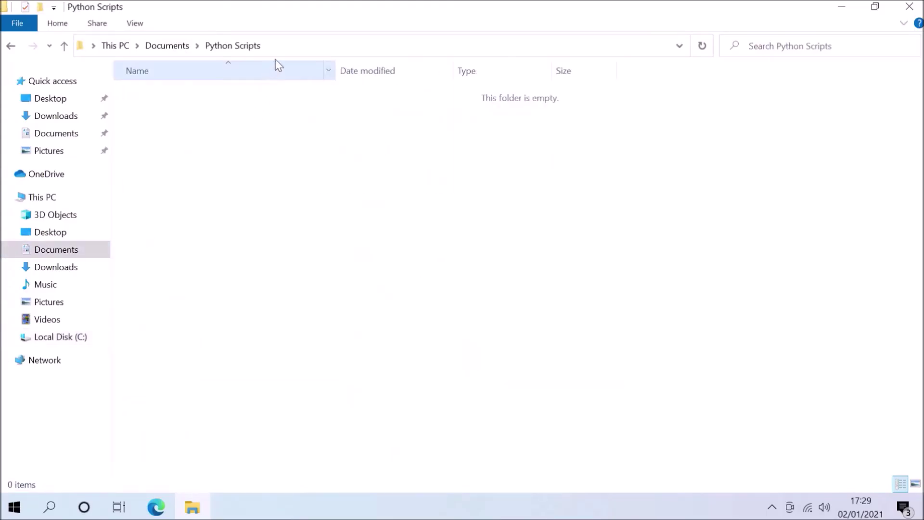
left_click(287, 47)
right_click(287, 46)
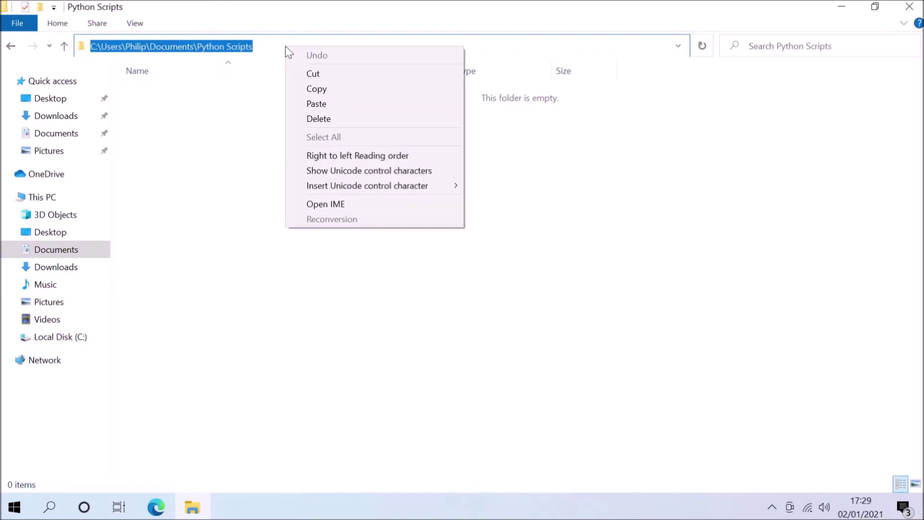
left_click(311, 89)
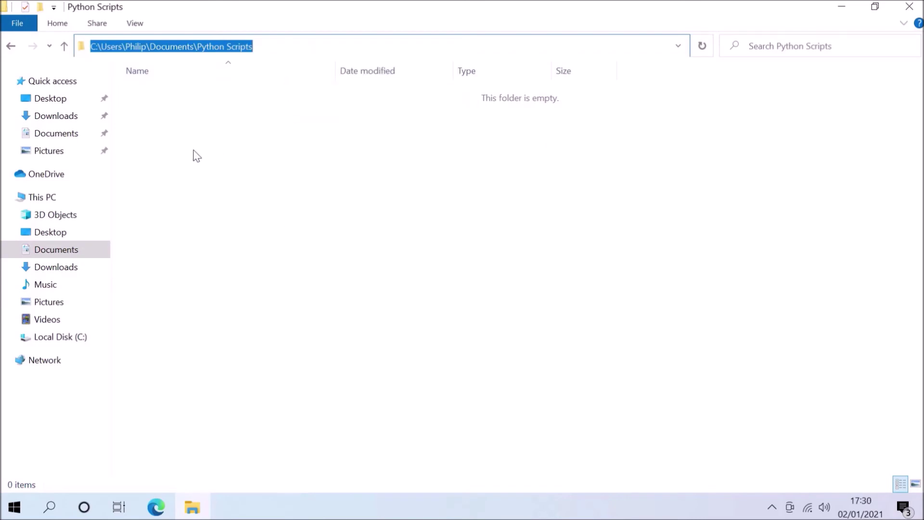
- From Local Disk (C:), try the %Python% location, which is not found yet, then close Explorer
left_click(50, 339)
left_click(245, 45)
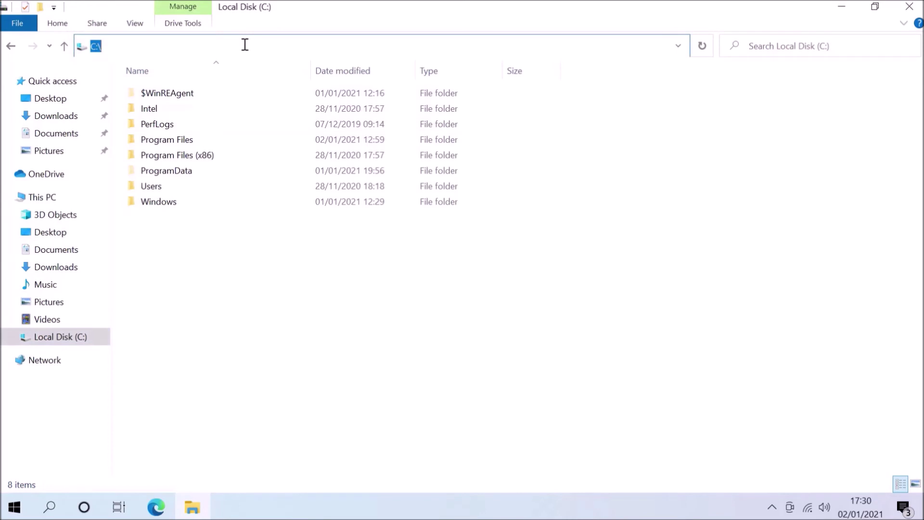
type("%Python%")
key("Return")
key("Return")
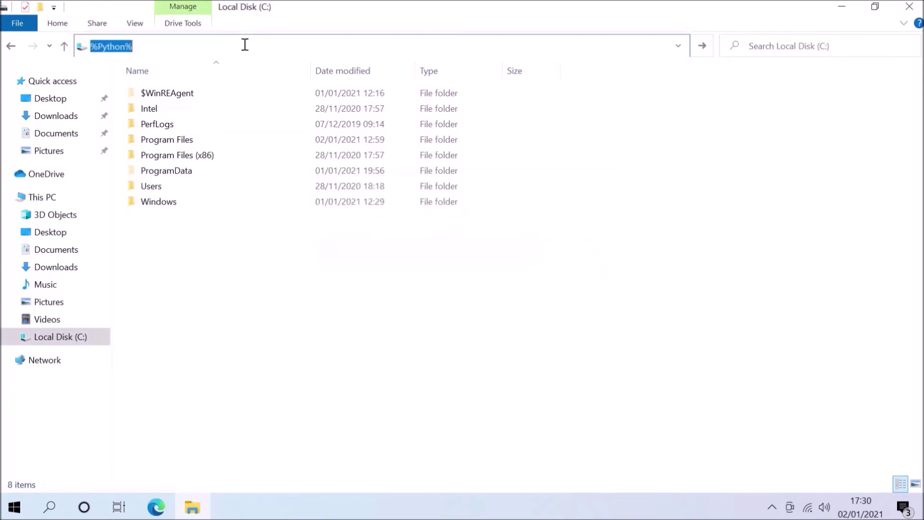
left_click(910, 6)
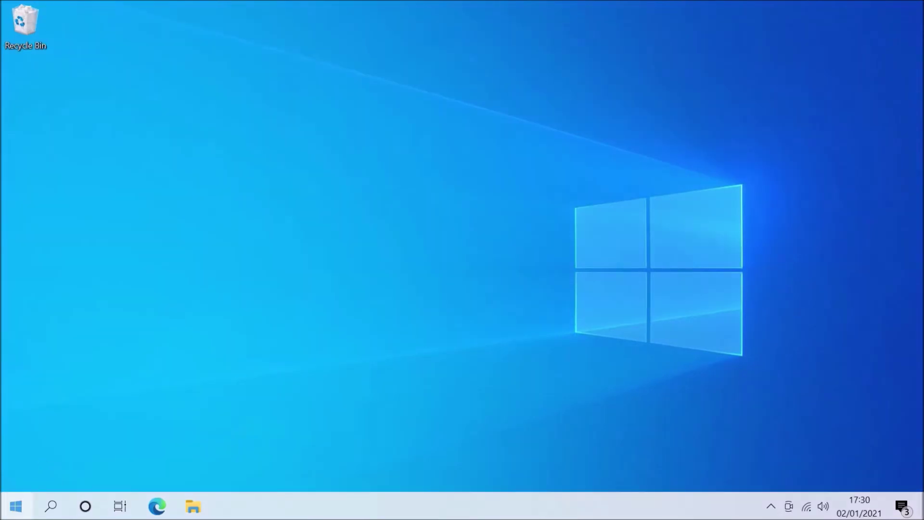
- Reach the Environment Variables dialog via System About and Advanced system settings
right_click(14, 507)
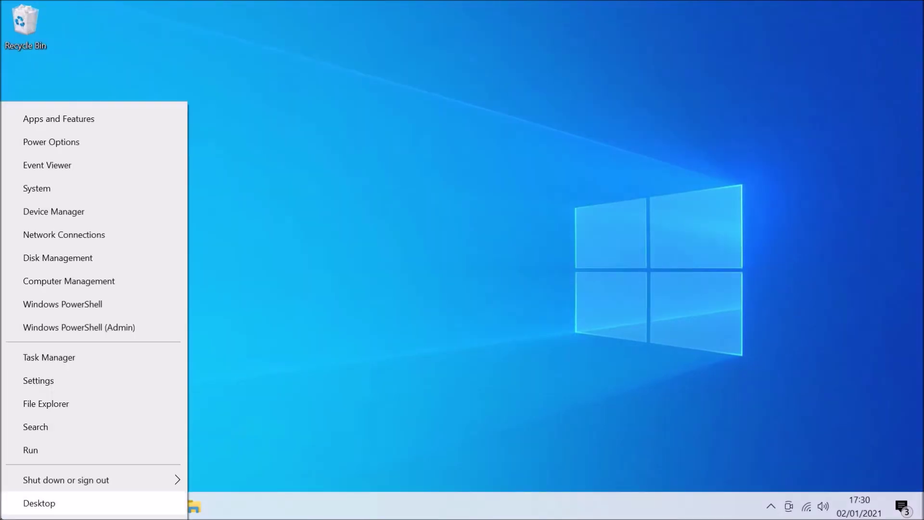
left_click(101, 199)
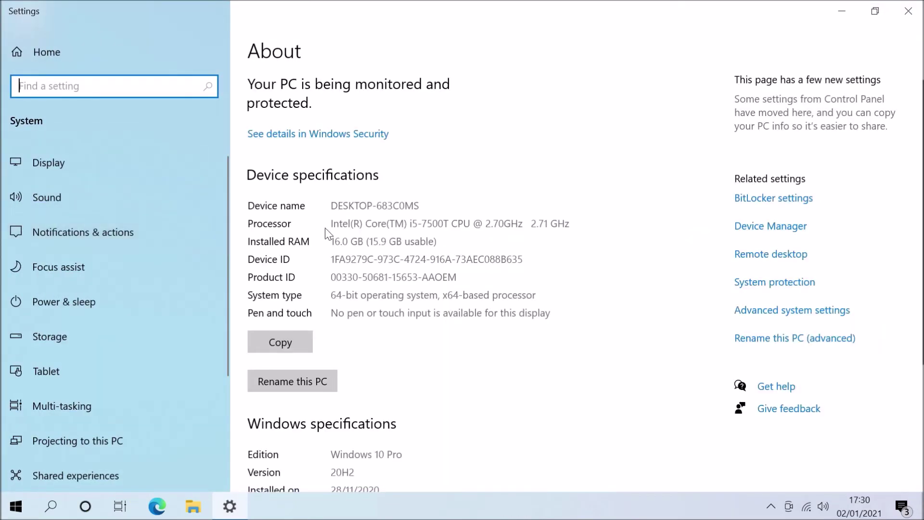
scroll(442, 337, "down", 4)
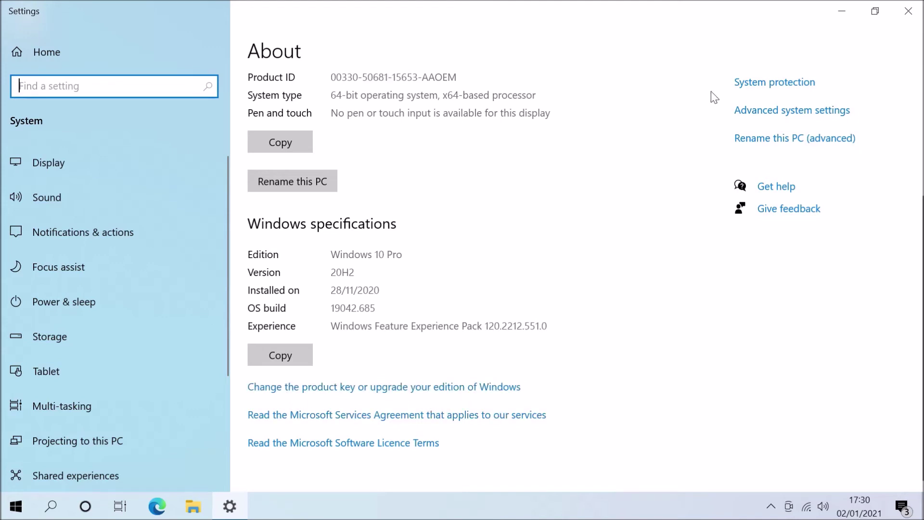
left_click(766, 113)
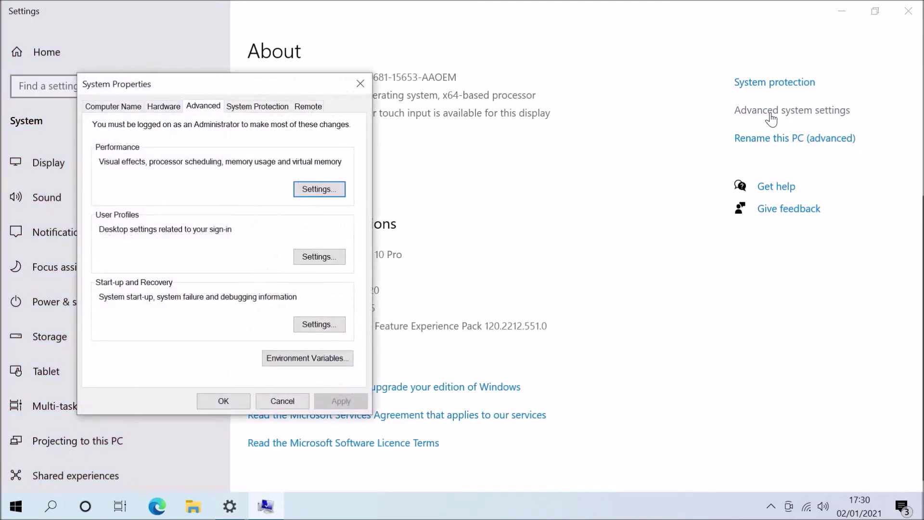
left_click(287, 362)
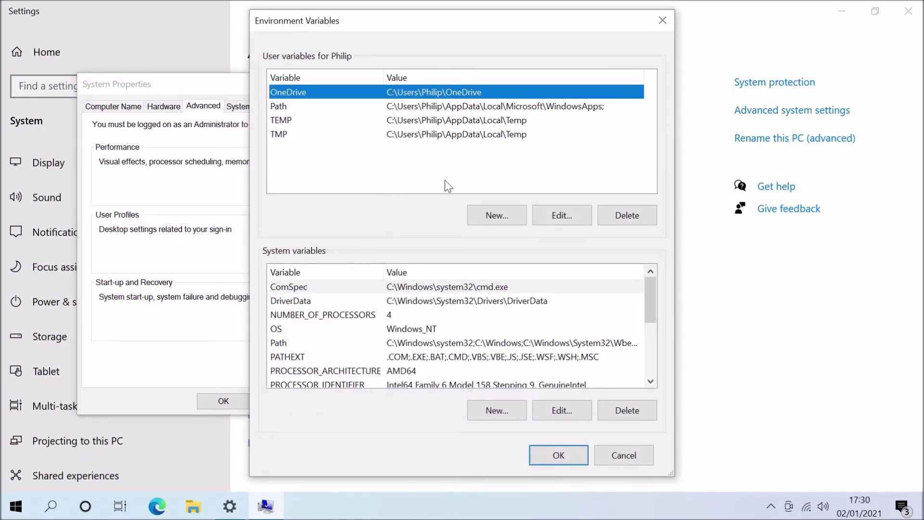
- Add user variable Python with the pasted Python Scripts path, save, and close all windows
left_click(502, 208)
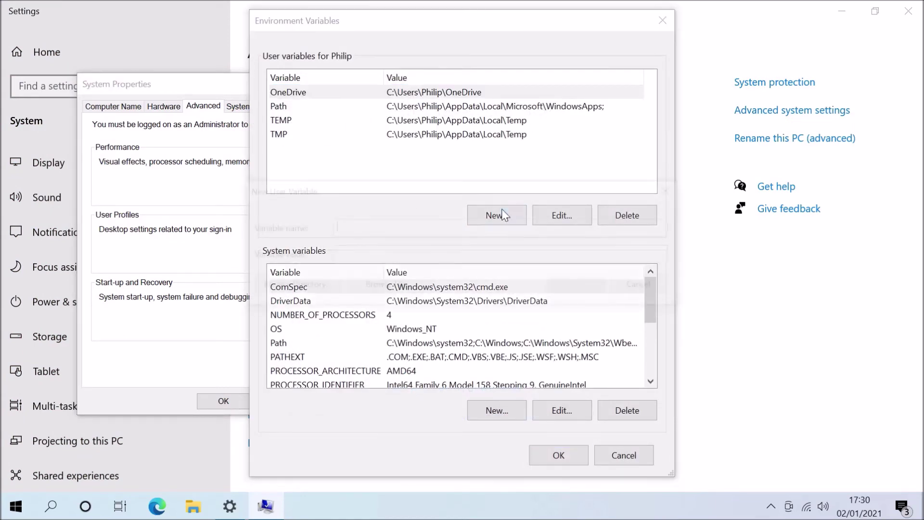
type("P")
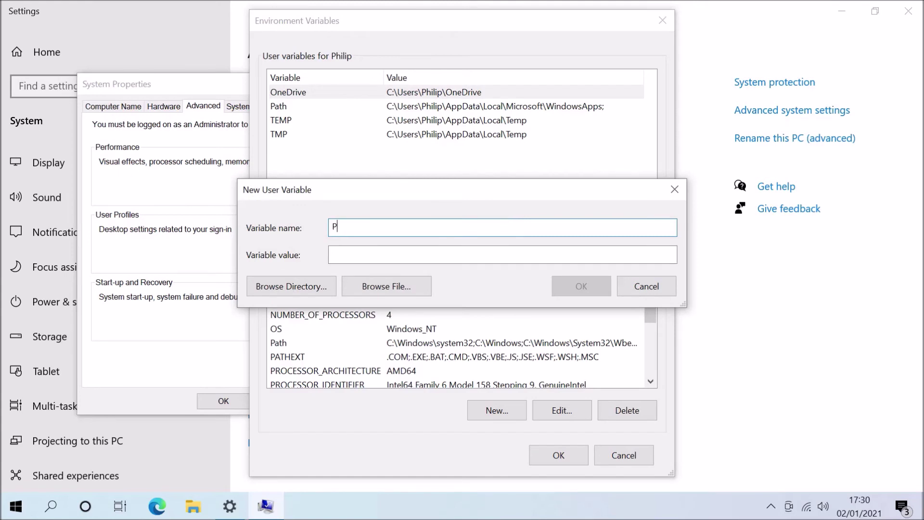
type("ython")
left_click(484, 253)
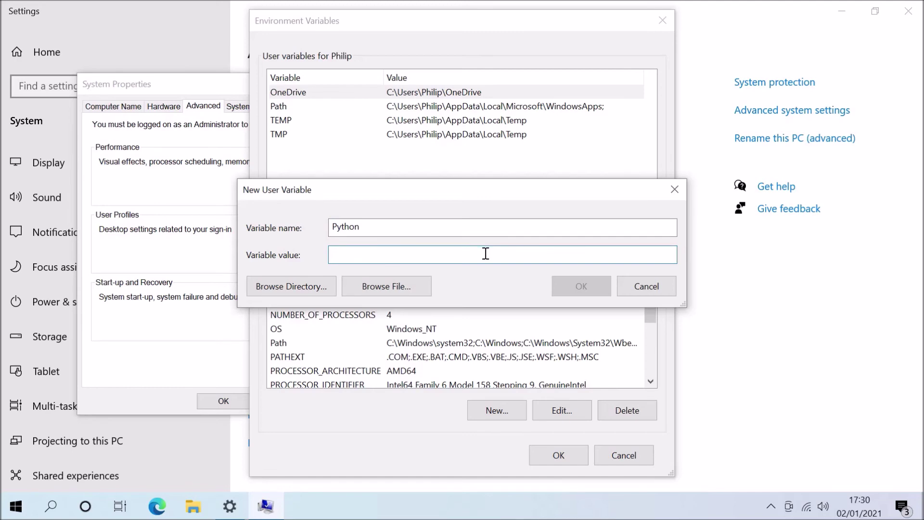
key("ctrl+v")
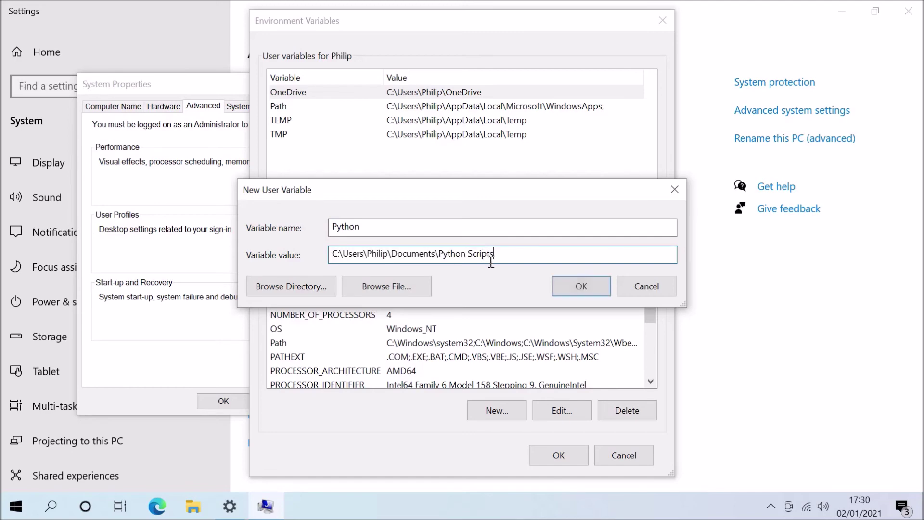
left_click(584, 281)
left_click(576, 450)
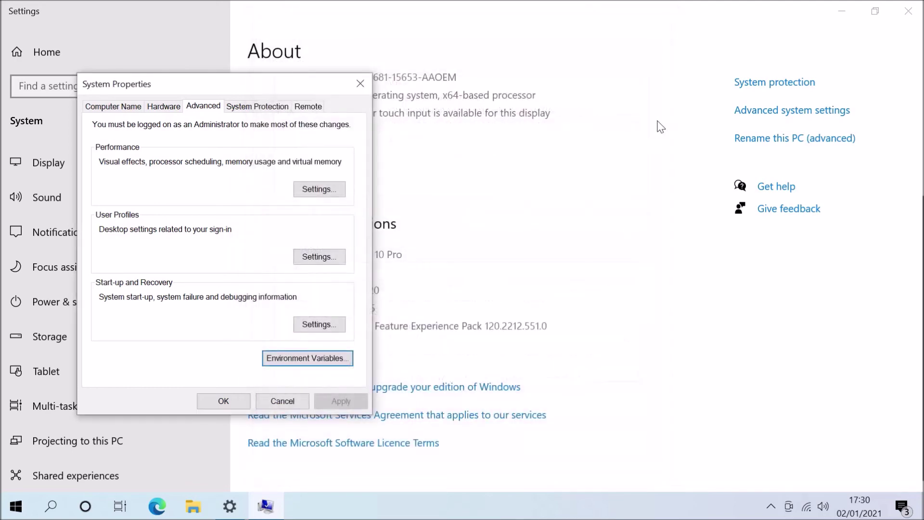
left_click(360, 83)
left_click(908, 11)
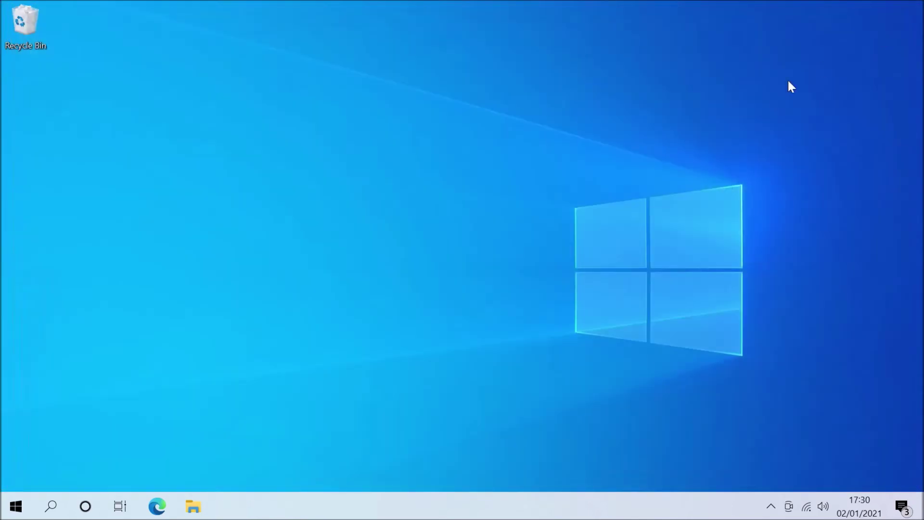
- Enter %Python% in a new File Explorer window's address bar to open the empty Python Scripts folder
left_click(193, 506)
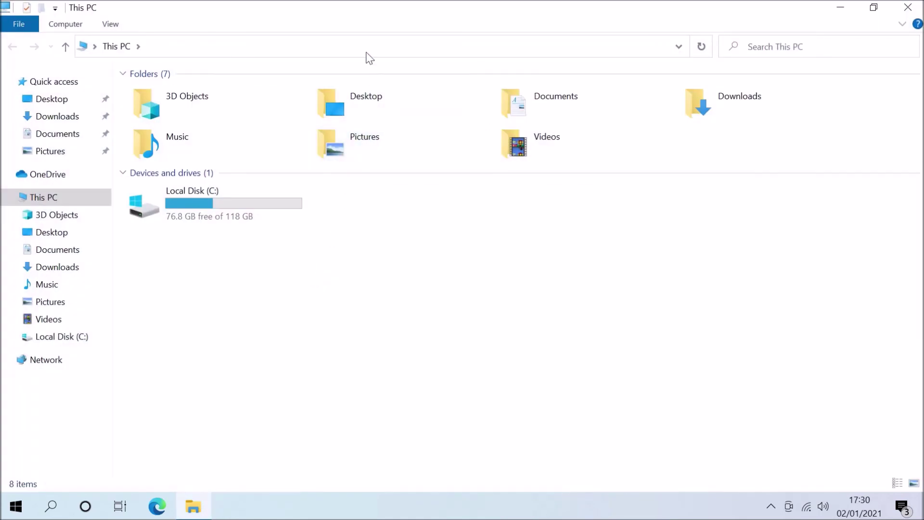
left_click(368, 42)
type("%Python")
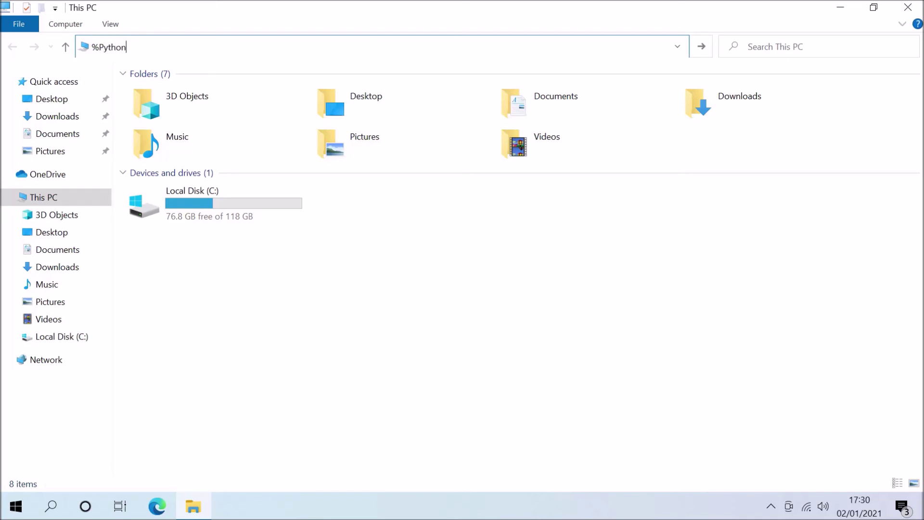
type("%")
key("Return")
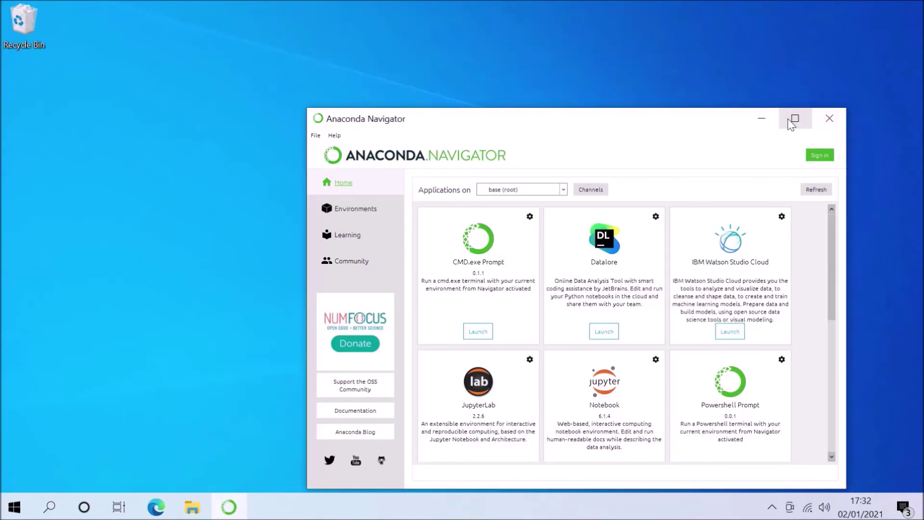
- Launch JupyterLab from Anaconda Navigator and close the Untitled.ipynb and test_markdown.md tabs
left_click(795, 118)
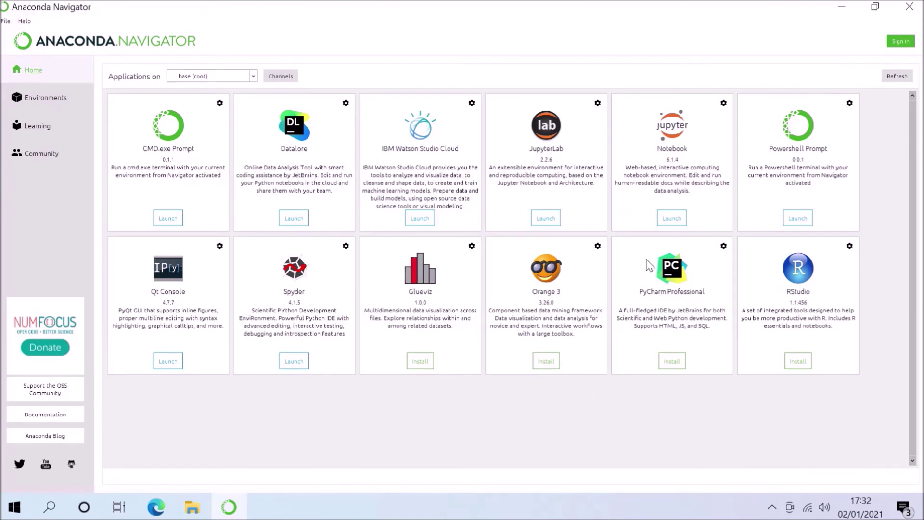
left_click(545, 220)
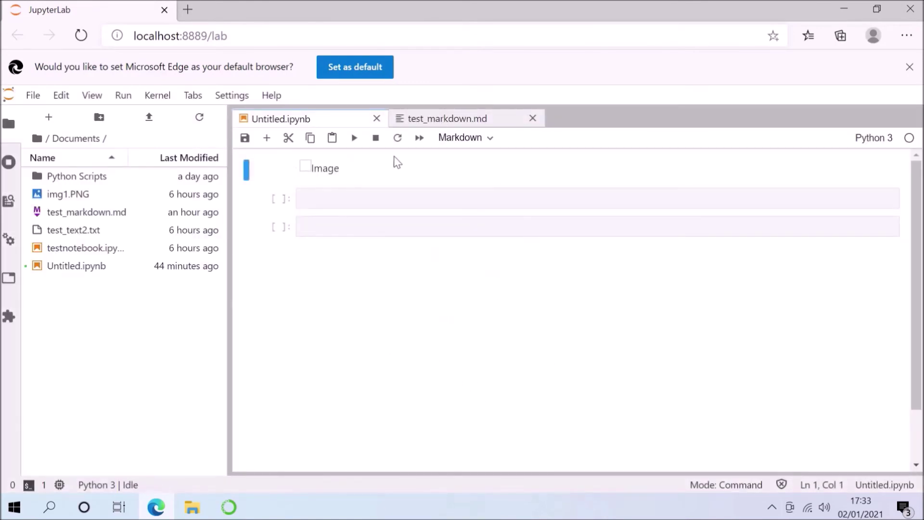
left_click(376, 118)
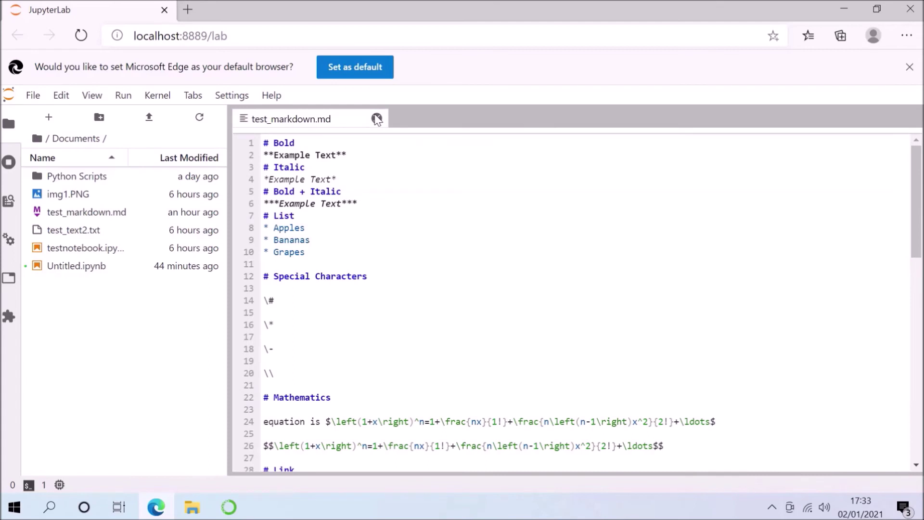
left_click(376, 118)
- In a new Python 3 notebook, run import os and then os.environ['UserProfile']
left_click(367, 268)
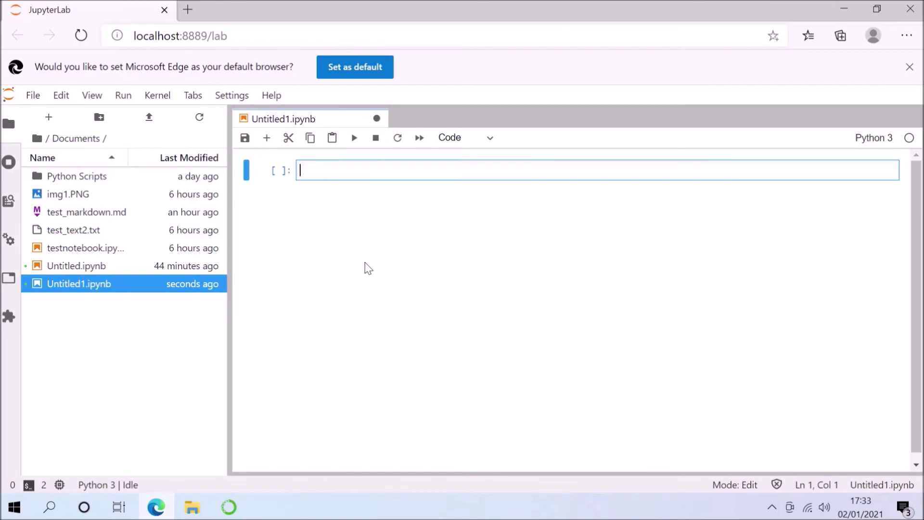
type("import os")
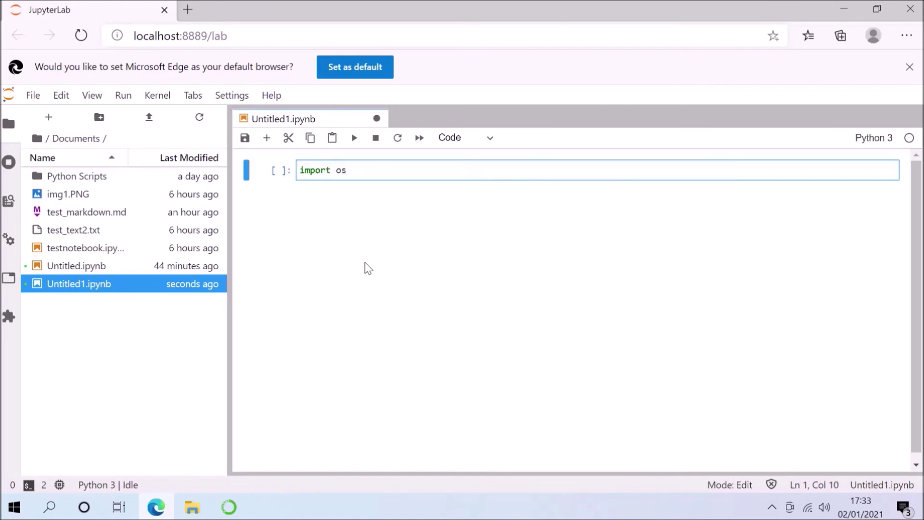
left_click(355, 138)
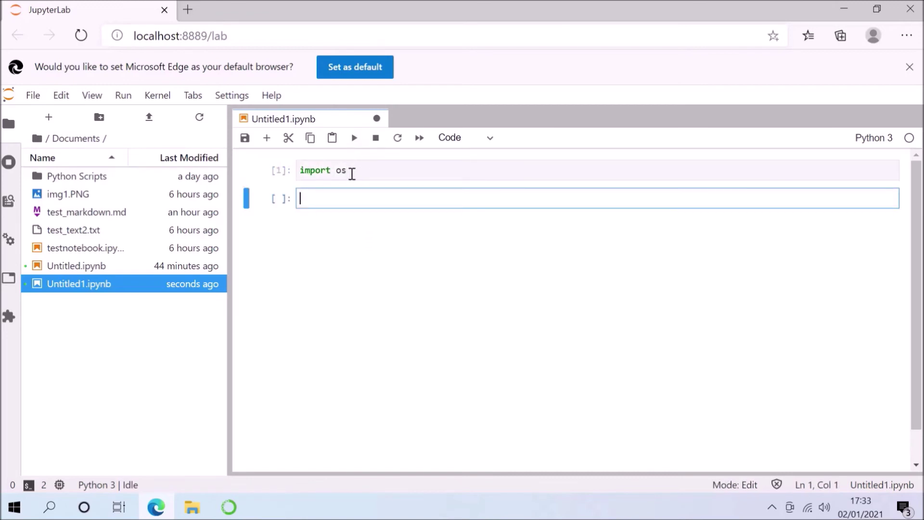
type("os")
type(".environ")
type("['UserP")
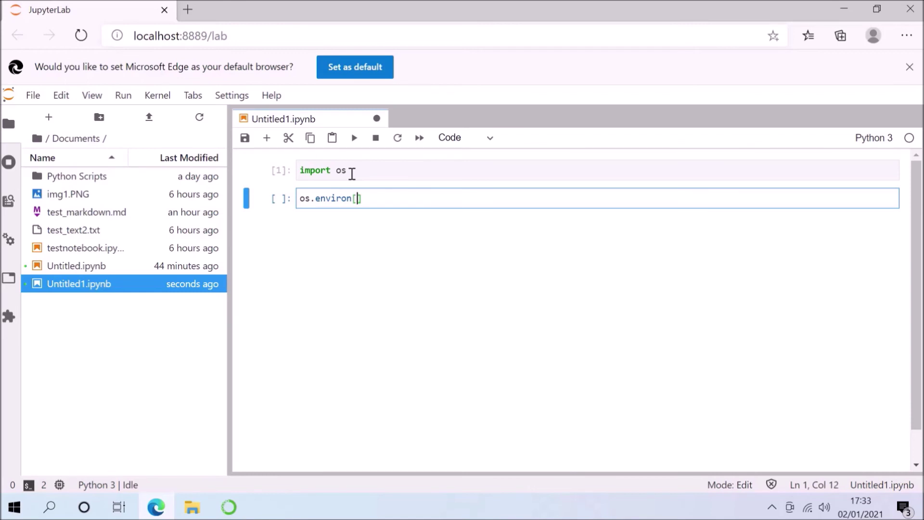
type("rofile']")
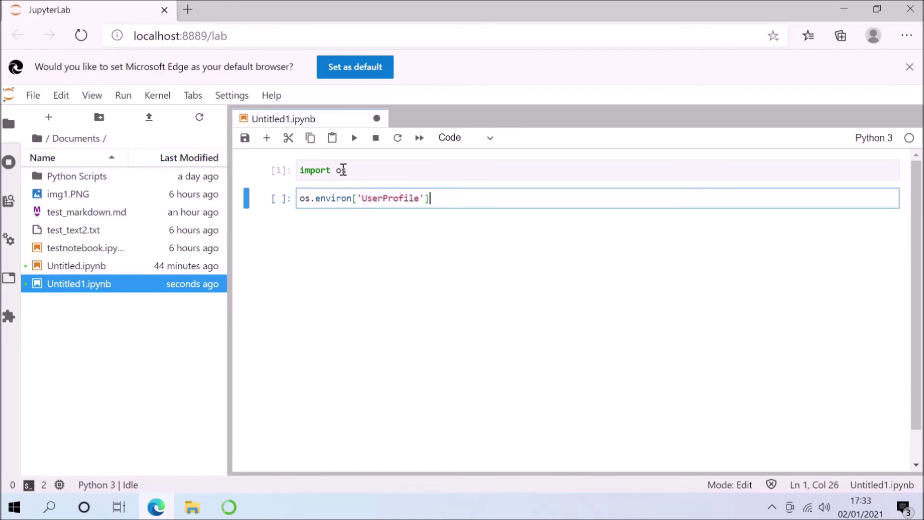
left_click(354, 138)
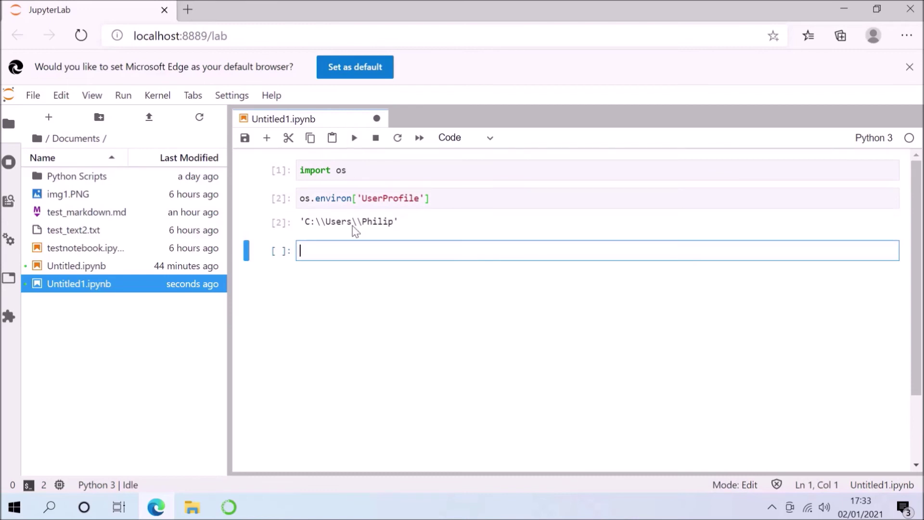
- Wrap the UserProfile lookup in print() and run it
left_click(363, 199)
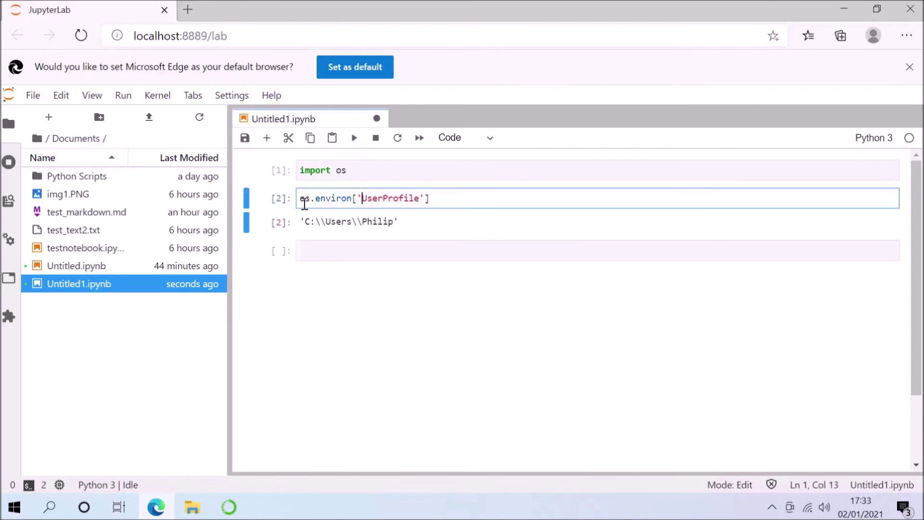
left_click(304, 203)
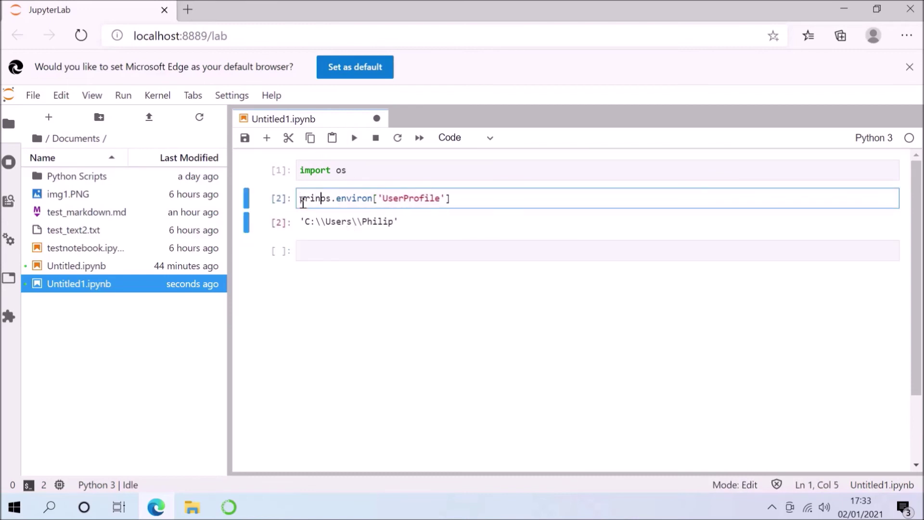
type("t(")
left_click(476, 203)
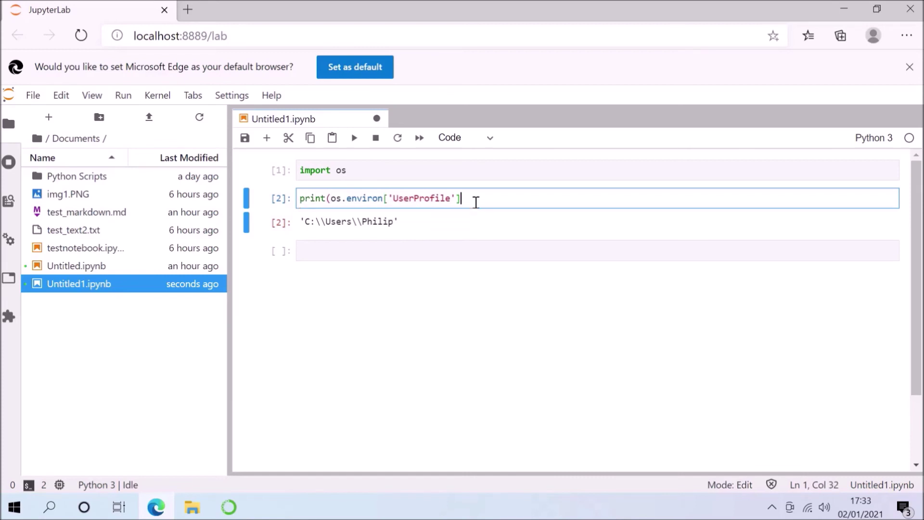
type(")")
left_click(355, 139)
- Replace the print( wrapper with up= to assign the profile path
left_click(484, 199)
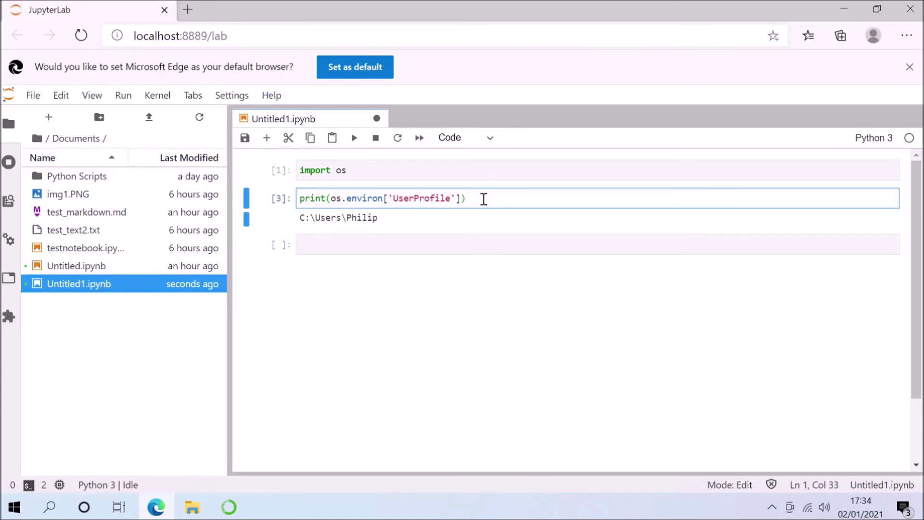
key("BackSpace")
left_click(324, 196)
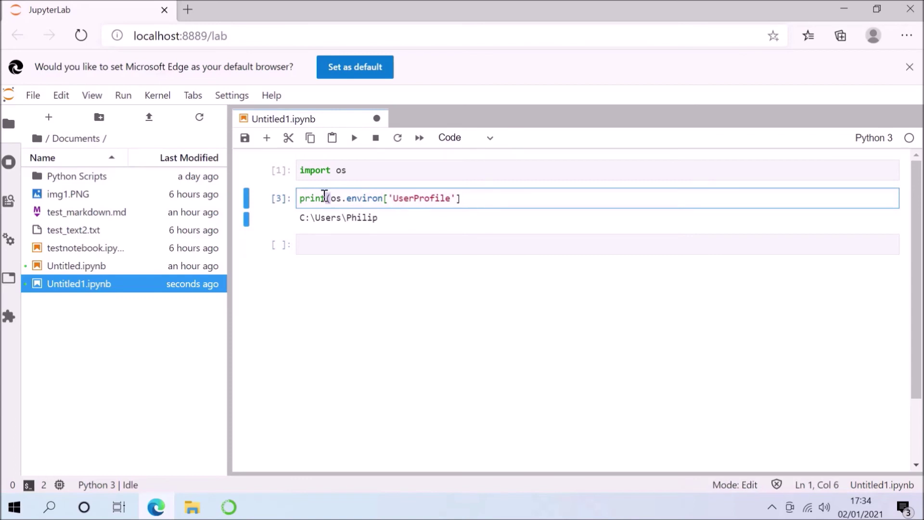
left_click_drag(329, 198, 299, 193)
type("U")
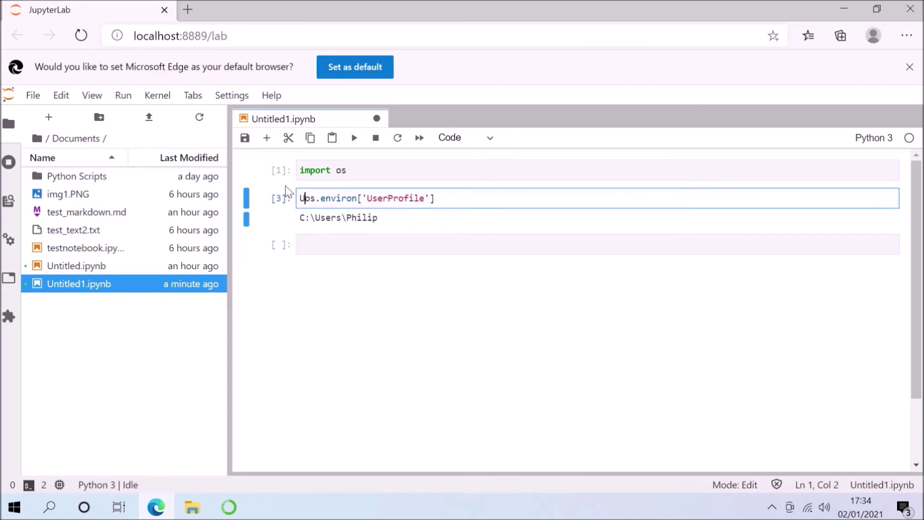
key("BackSpace")
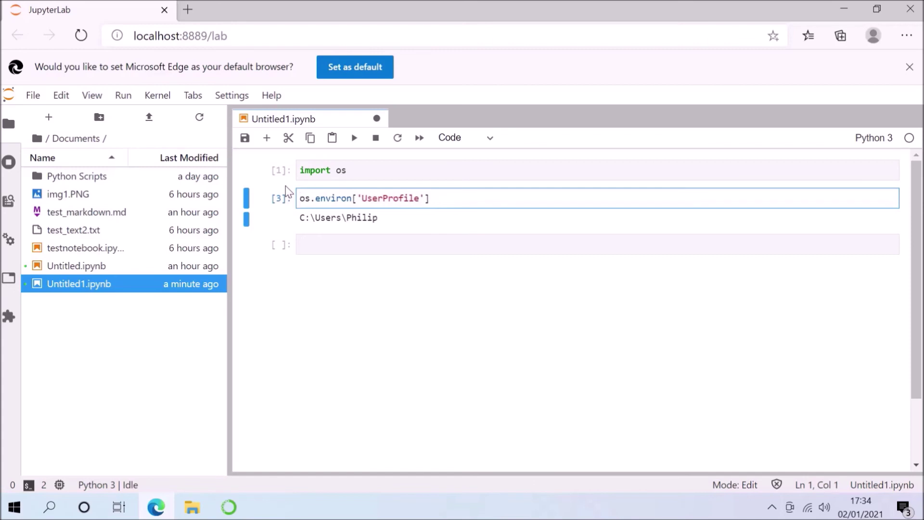
type("up=")
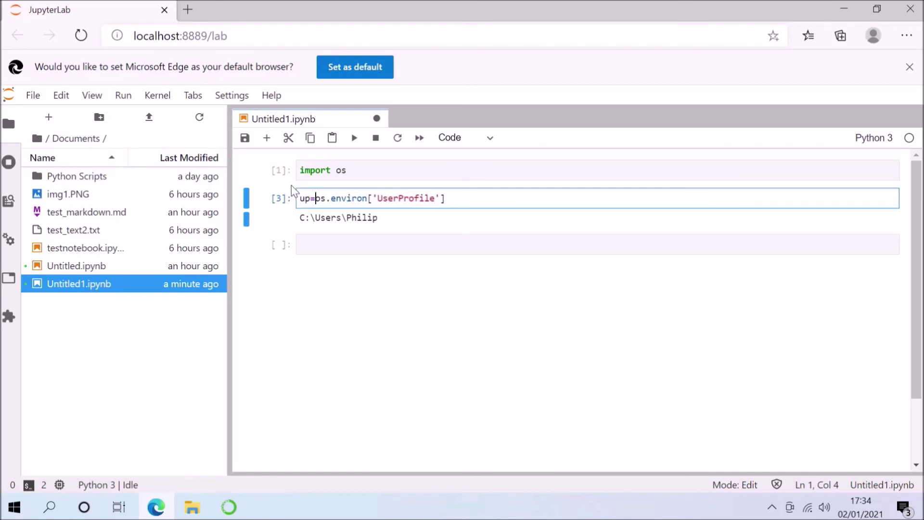
- Run the up cell, then build up+r'\Documents', removing the trailing backslash that caused a SyntaxError
left_click(354, 138)
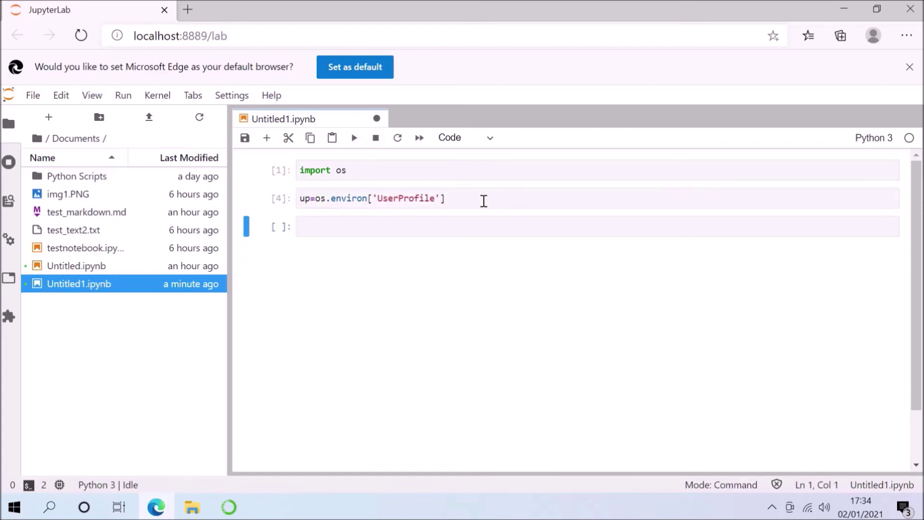
left_click(497, 219)
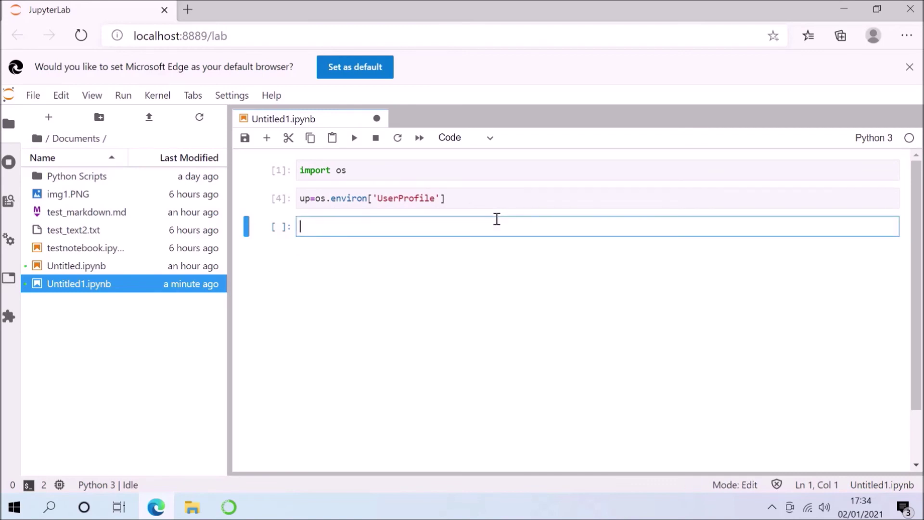
type("up+r'\\Document")
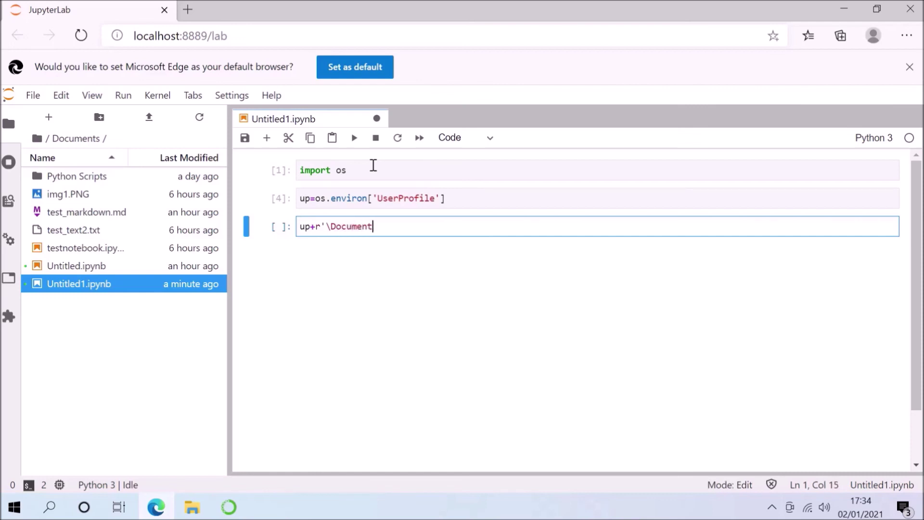
type("s\\'")
left_click(354, 138)
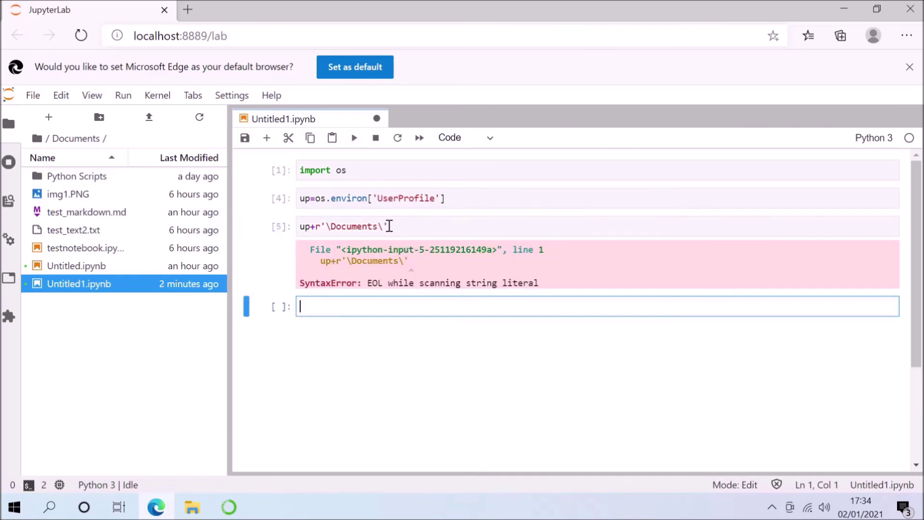
left_click(387, 226)
key("BackSpace")
left_click(353, 138)
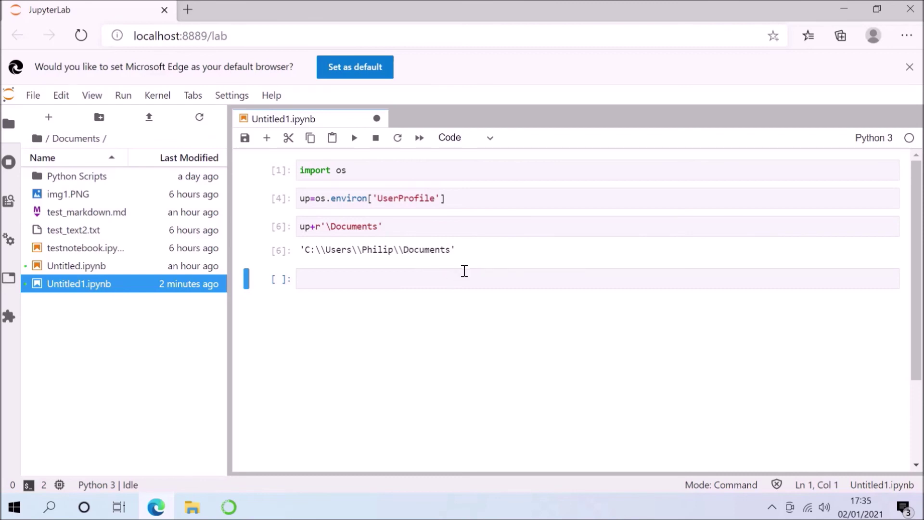
- Prefix the Documents expression with doc= and run it
left_click(304, 225)
type("doc=")
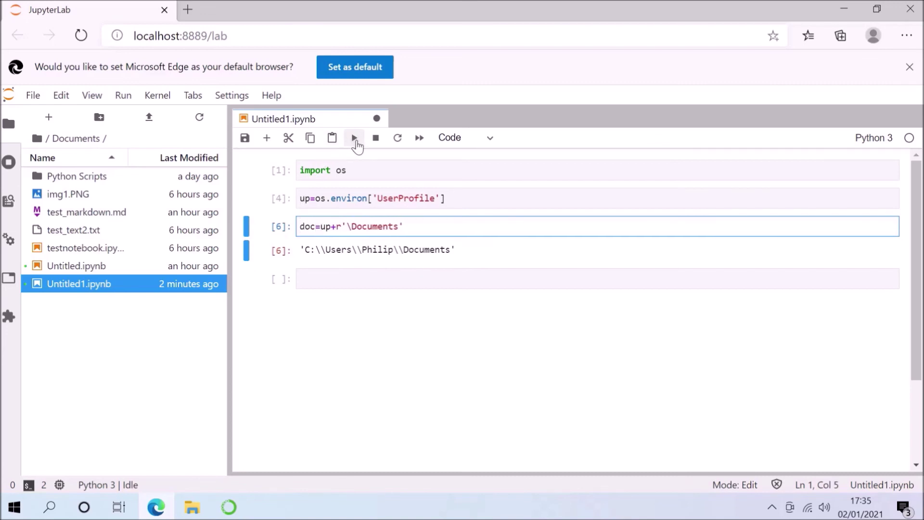
left_click(355, 137)
left_click(418, 249)
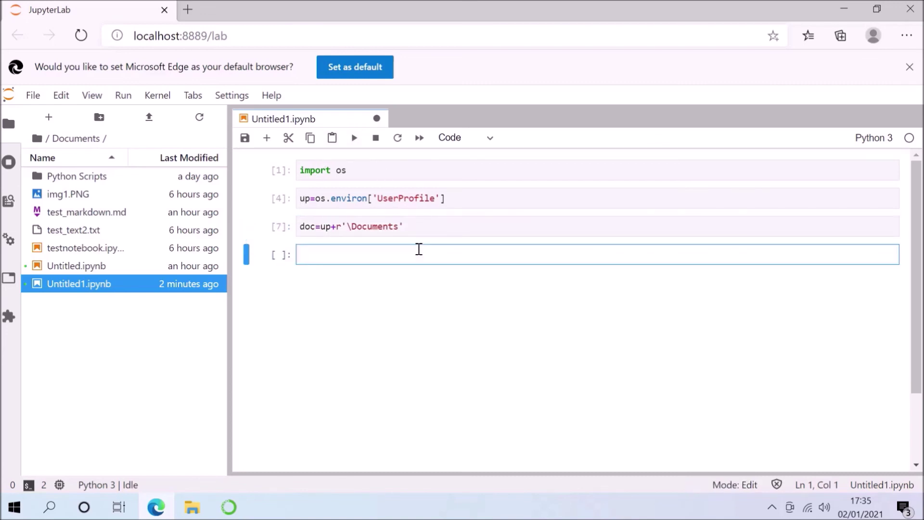
- Save the notebook and run os.environ['Python'] to show the Python Scripts folder path
key("ctrl+s")
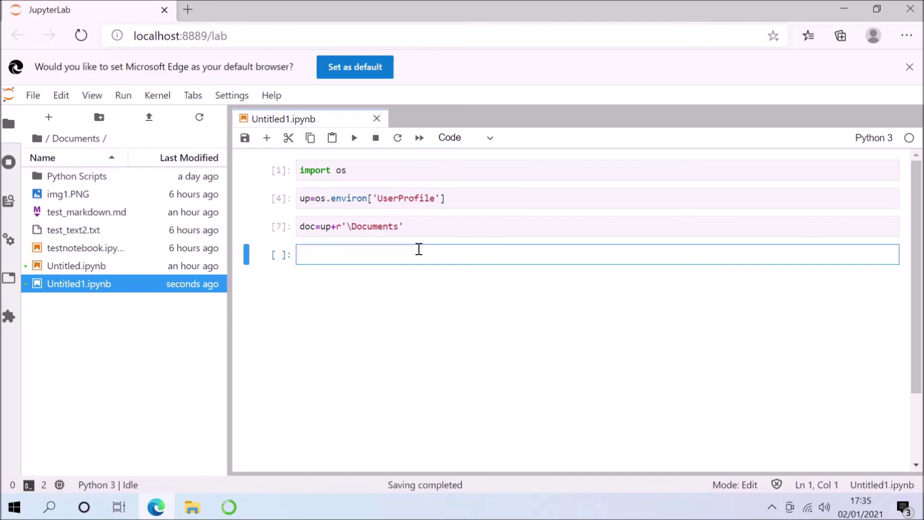
type("p")
key("BackSpace")
type("os.enviro")
type("n")
type("['Python")
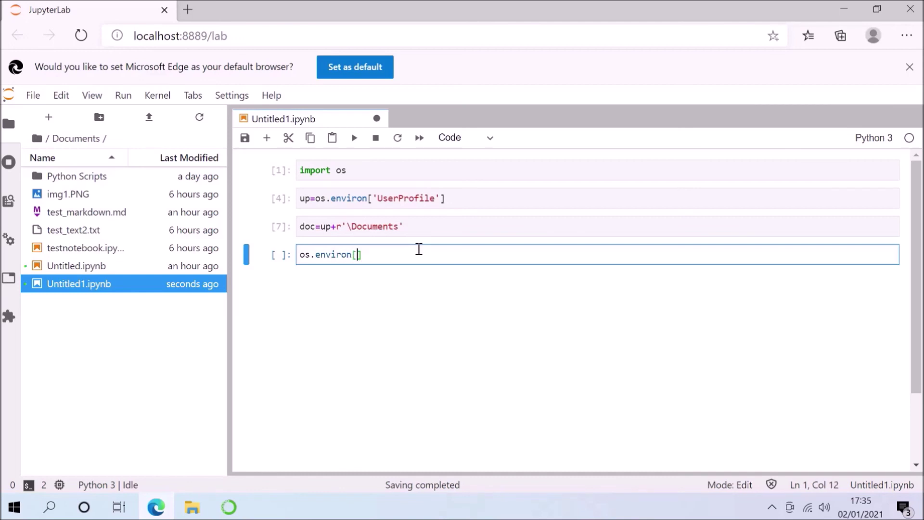
type("']")
left_click(355, 139)
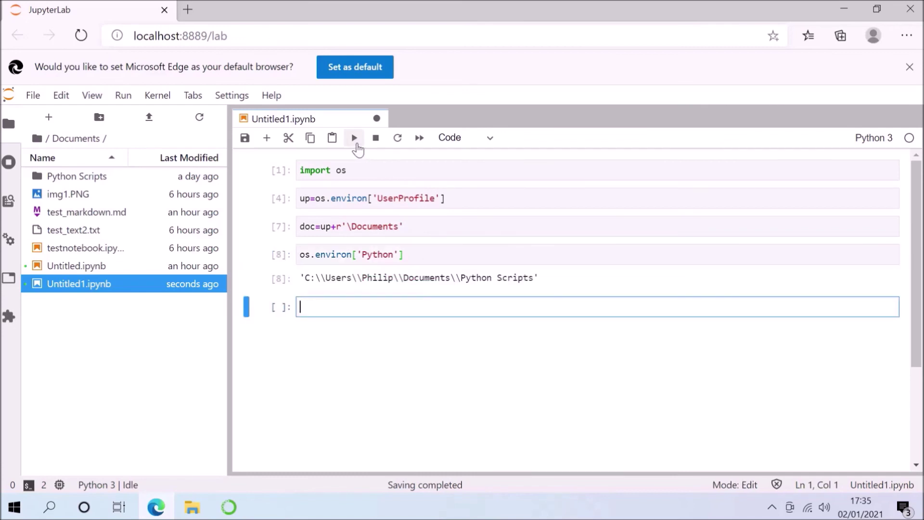